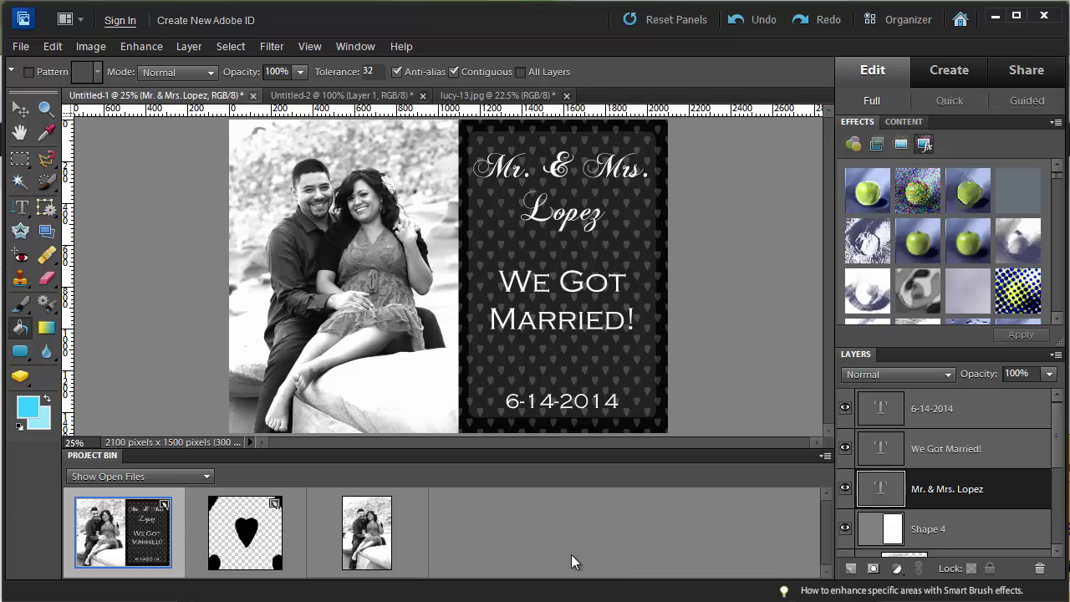
Step: Start a new document and set both its width and height to 100 pixels
left_click(246, 545)
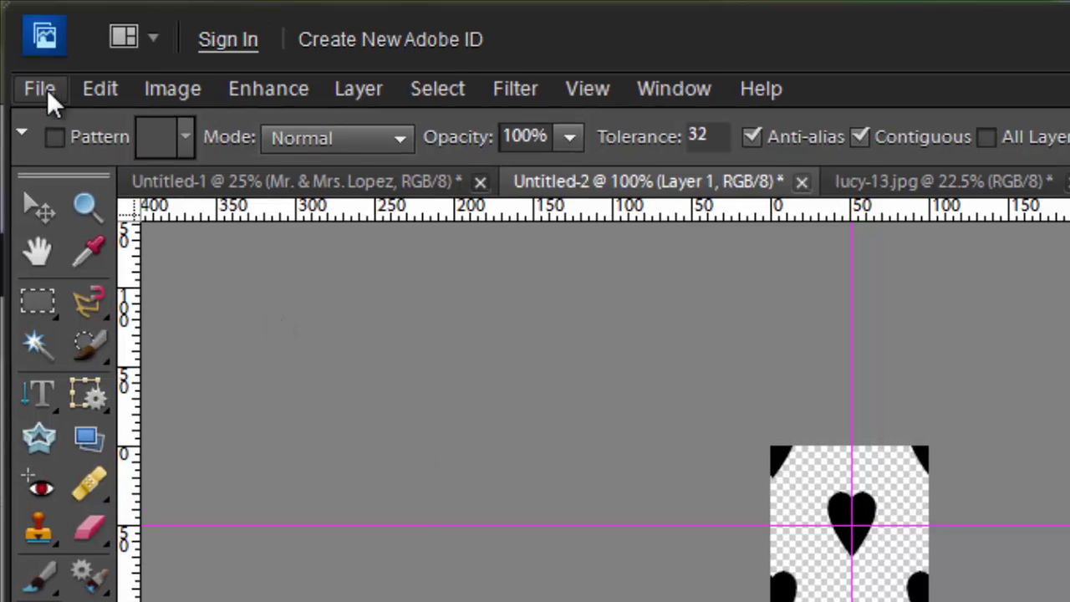
left_click(44, 88)
mouse_move(365, 127)
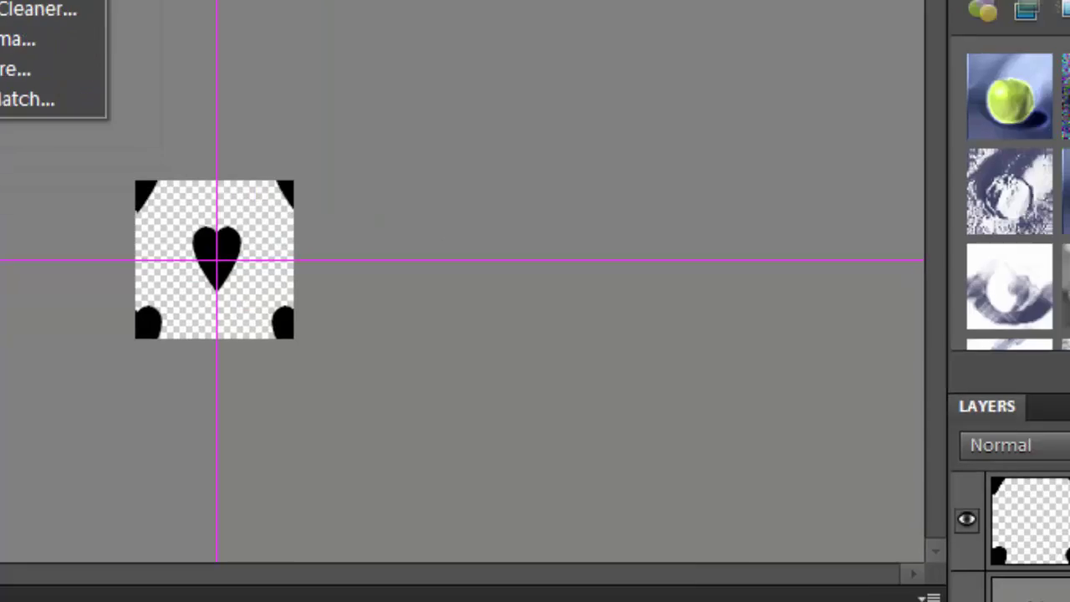
left_click(516, 133)
left_click_drag(506, 279, 459, 291)
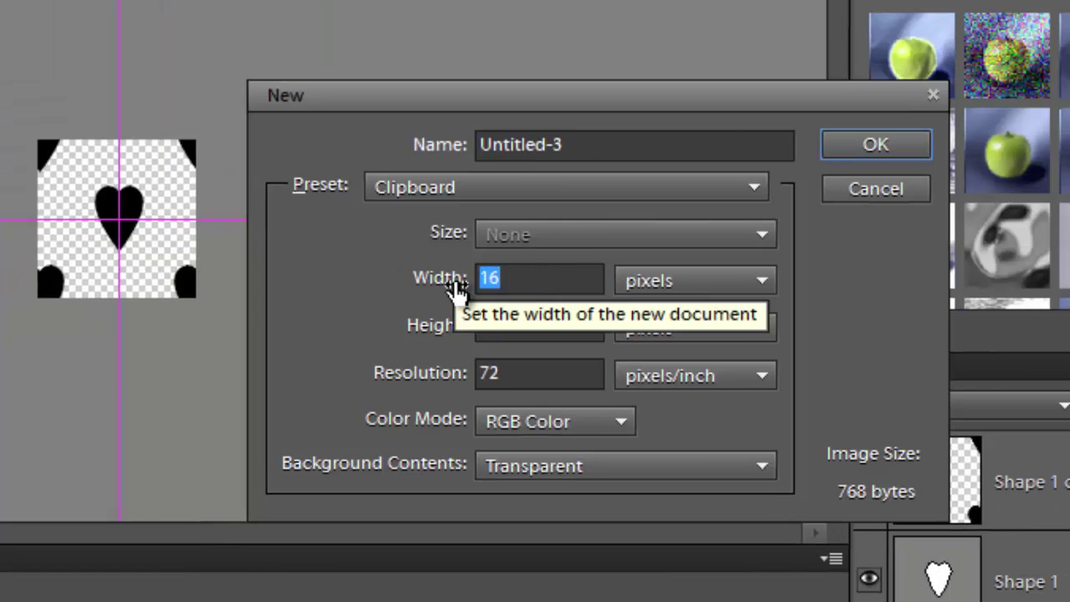
type("100")
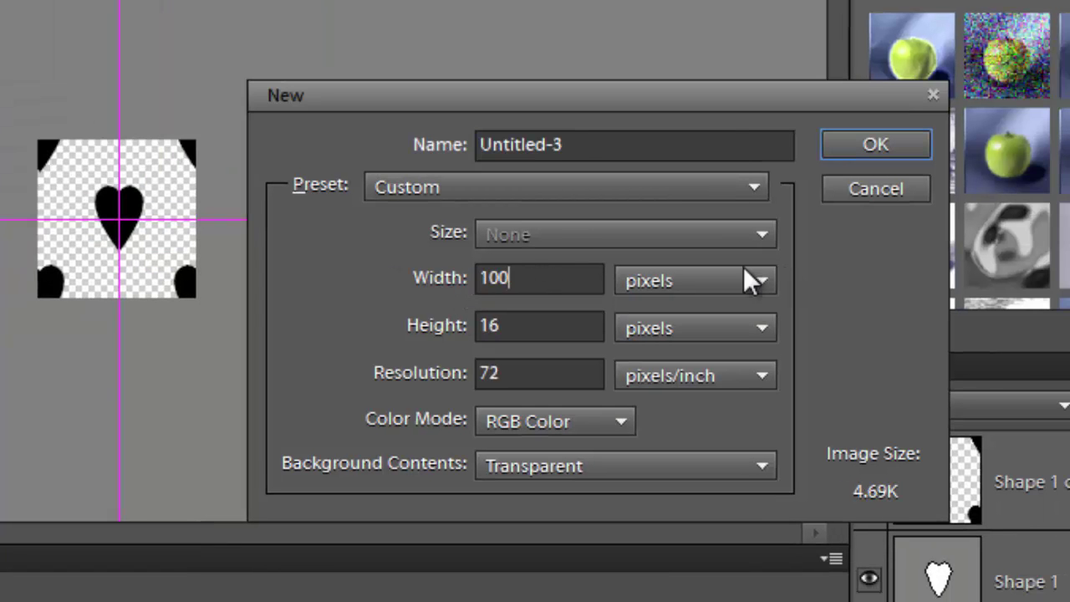
left_click_drag(514, 327, 490, 327)
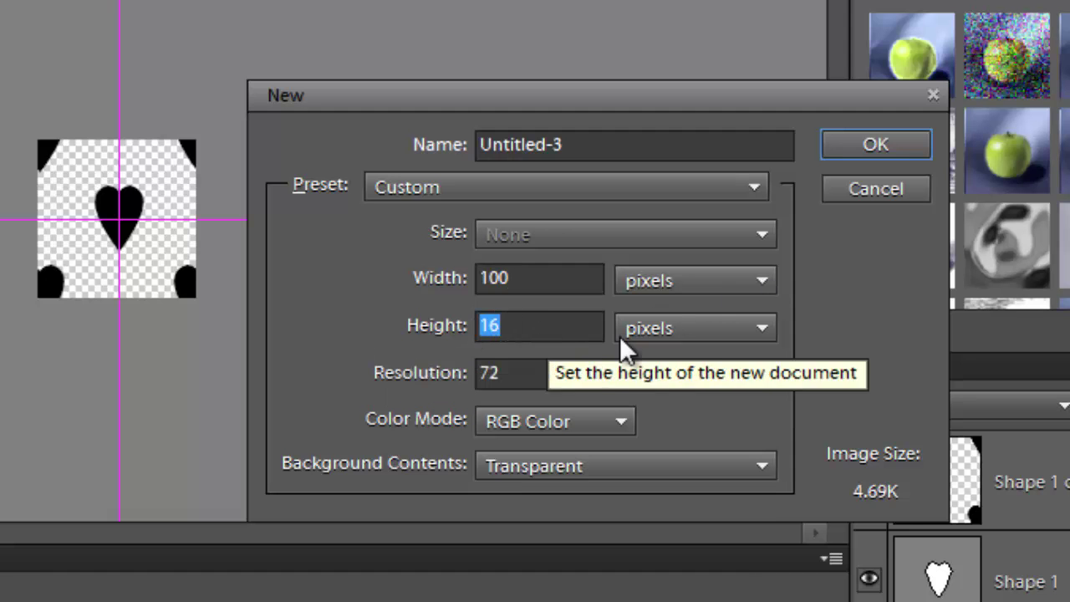
left_click(759, 290)
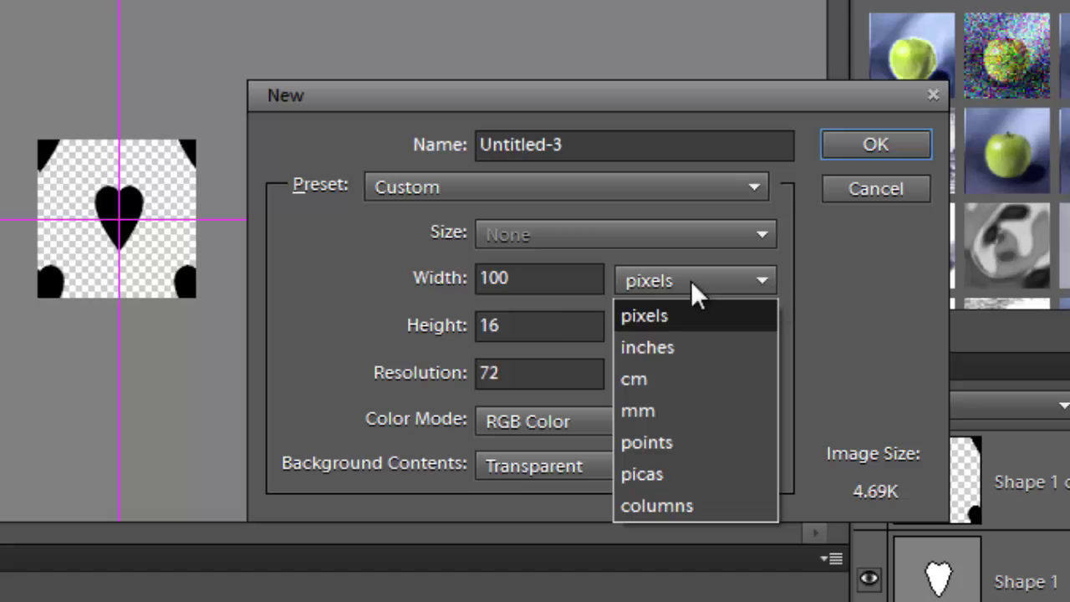
left_click(507, 326)
left_click_drag(504, 326, 468, 332)
type("100")
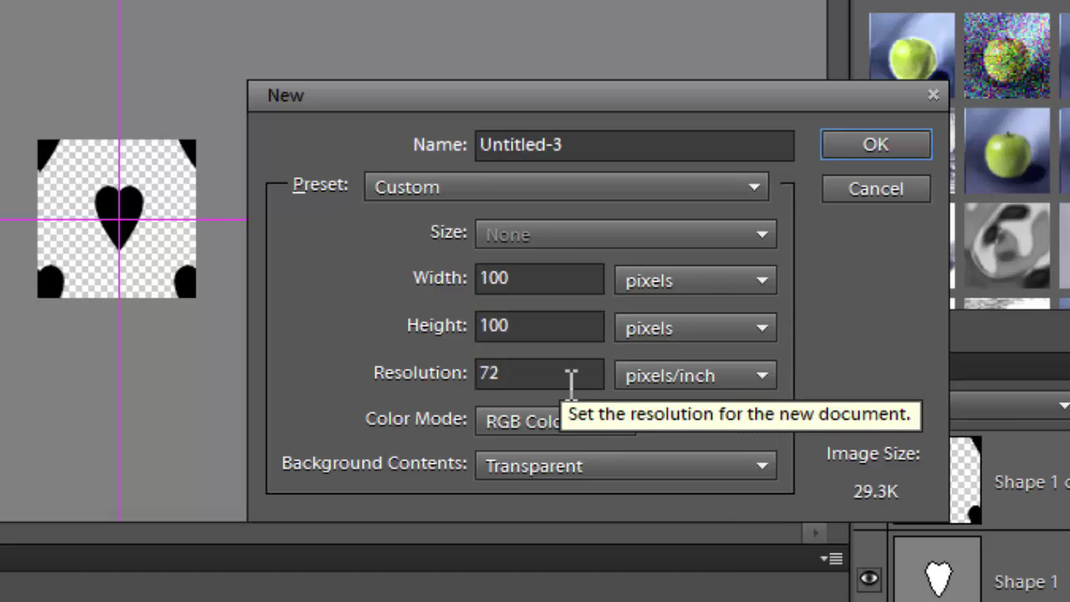
Step: Set the new document's background contents to Transparent and create the document
left_click(655, 469)
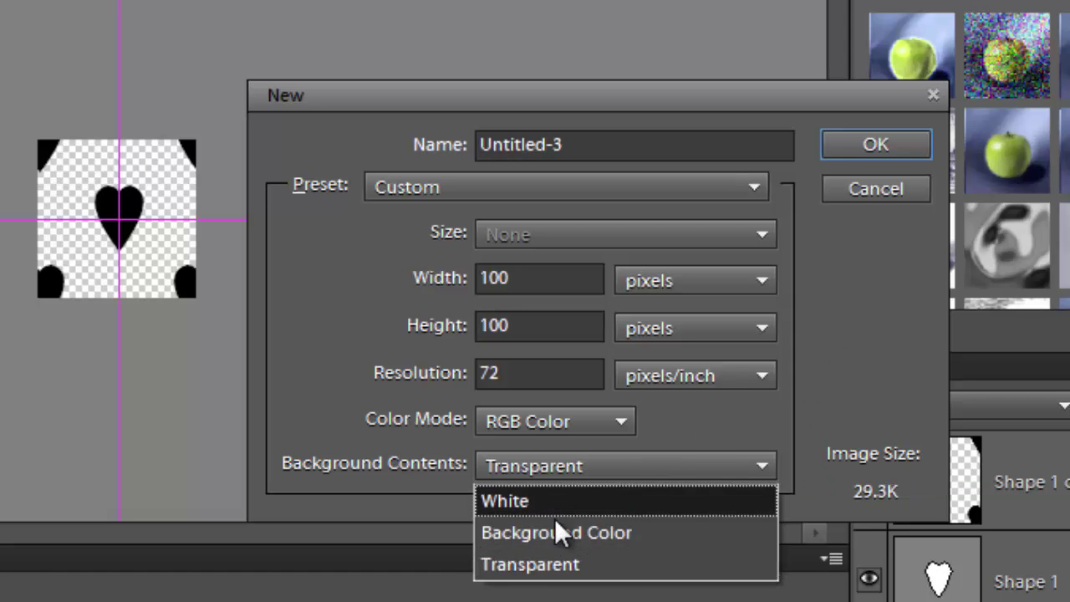
left_click(554, 509)
left_click(637, 465)
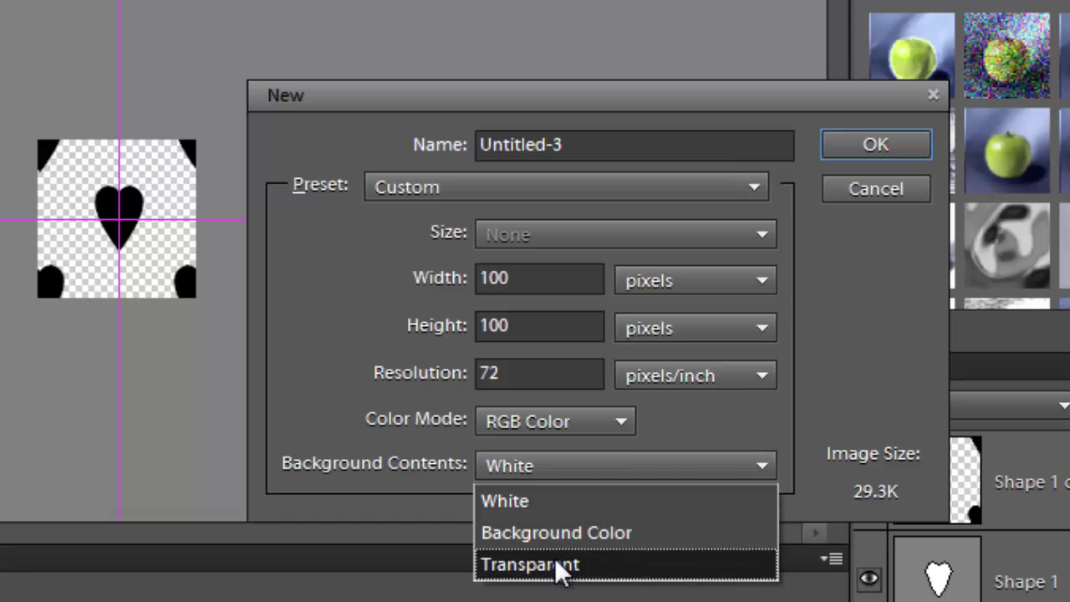
left_click(548, 568)
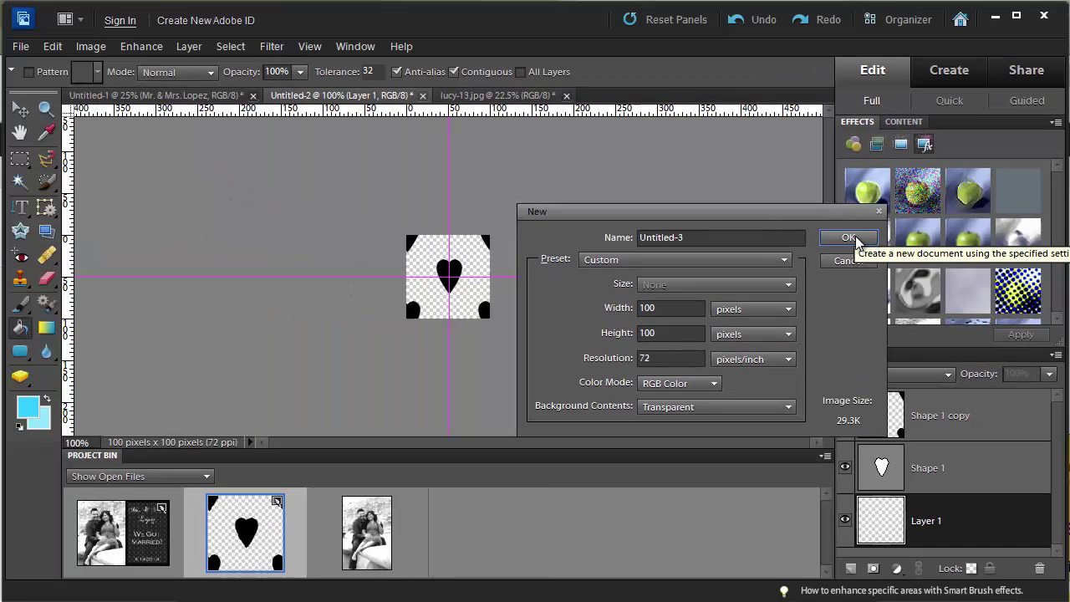
left_click(848, 238)
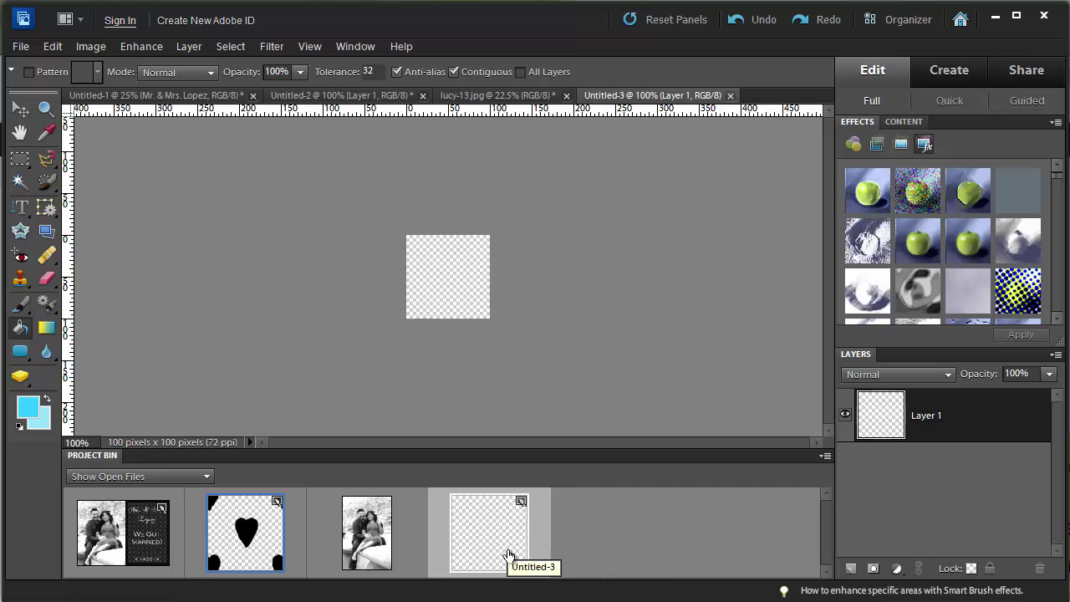
Step: Add a vertical guide at position 50 in the blank document
left_click_drag(508, 556, 673, 546)
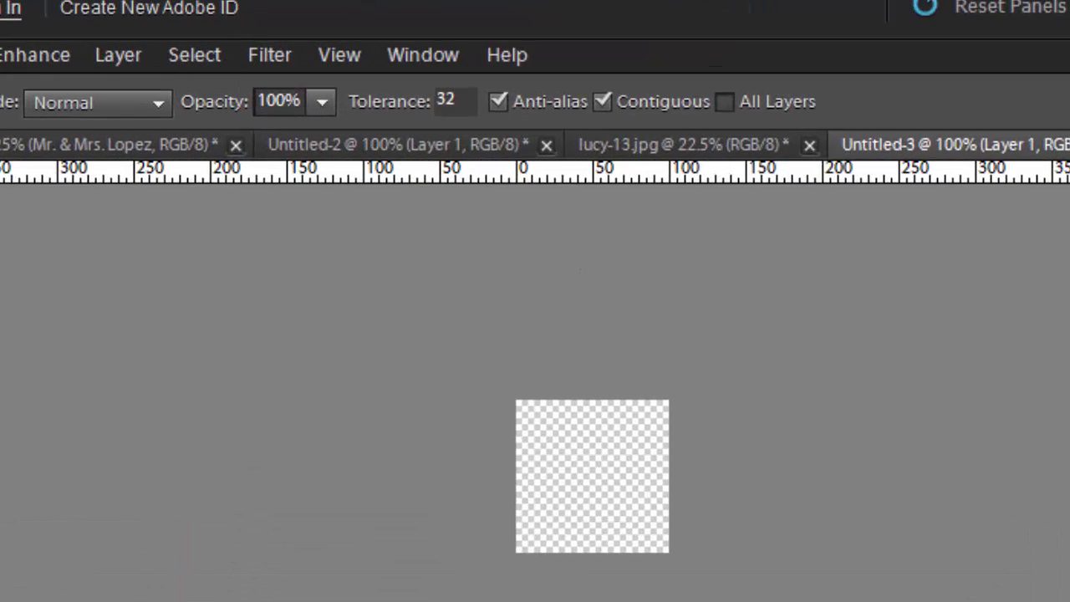
left_click(309, 46)
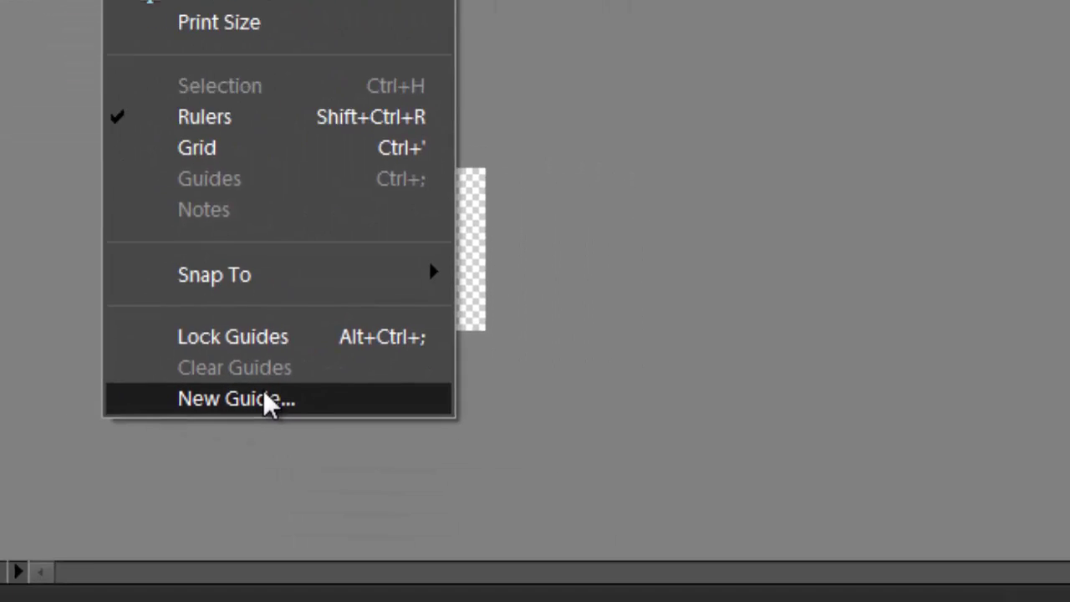
left_click(462, 593)
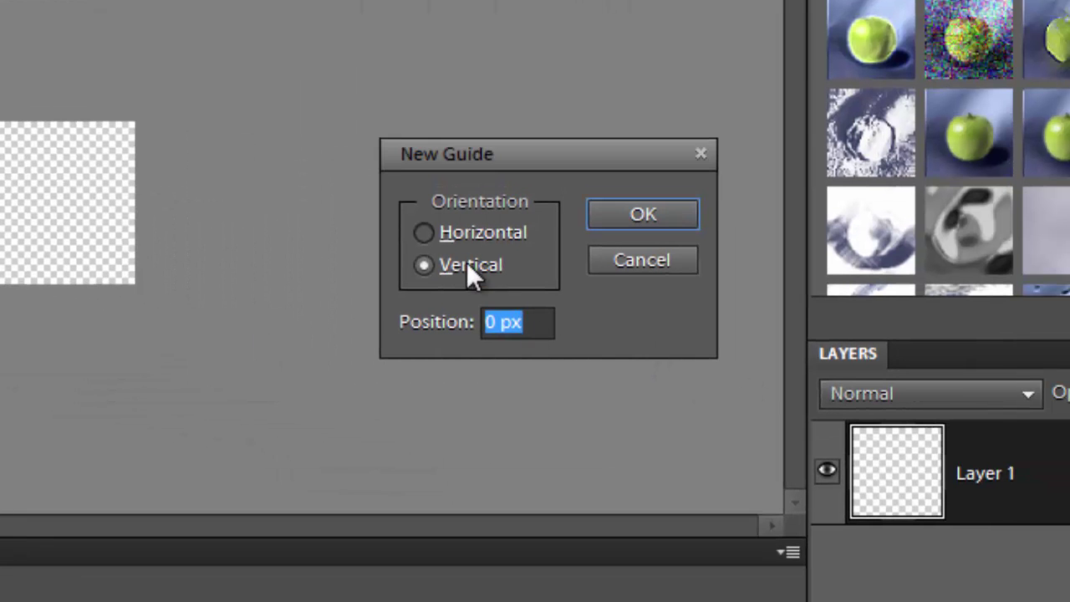
type("50")
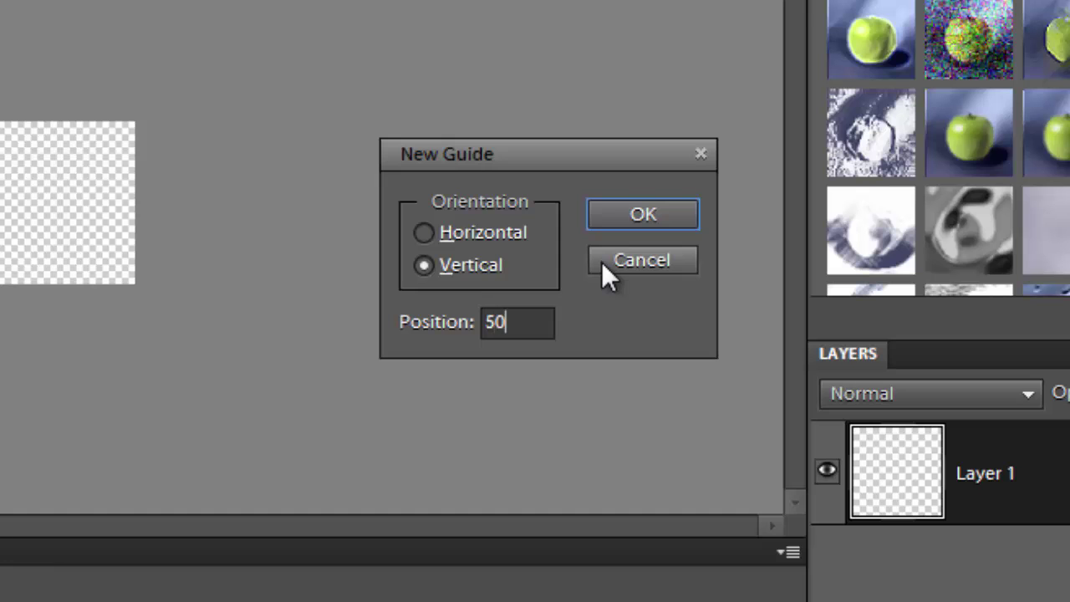
key("Return")
Step: Add a horizontal guide at position 50 so it crosses the vertical guide at the canvas centre
left_click(317, 29)
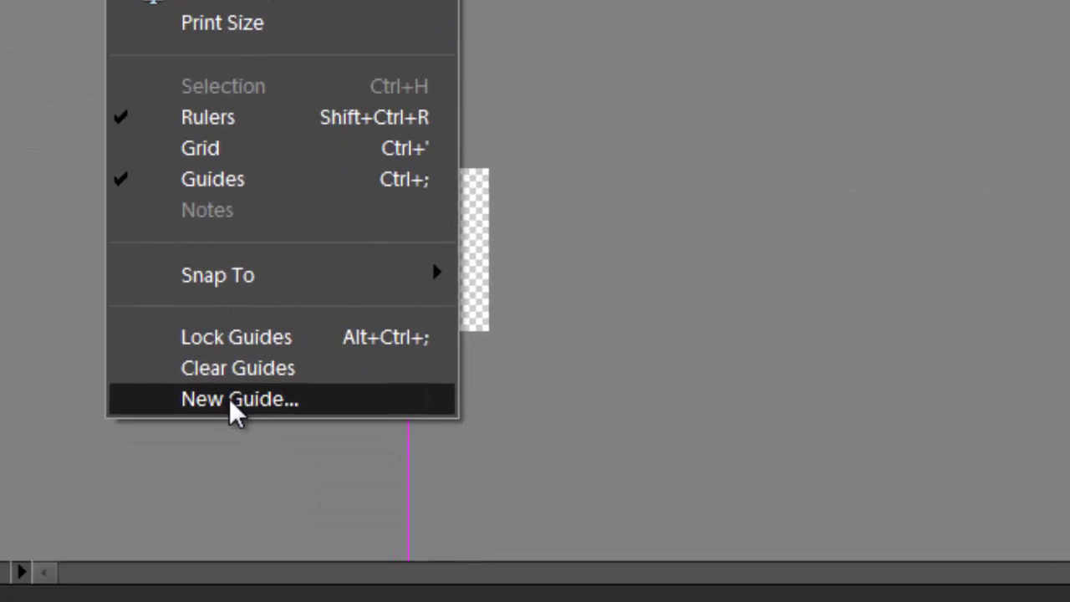
left_click(229, 398)
left_click(769, 268)
left_click(839, 354)
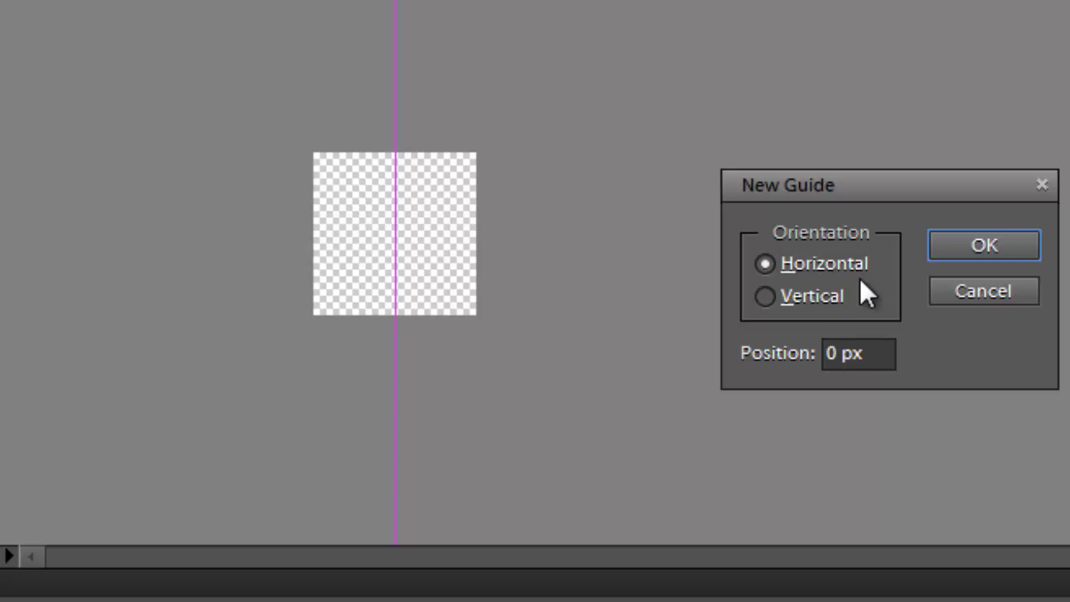
type("5")
left_click(1013, 266)
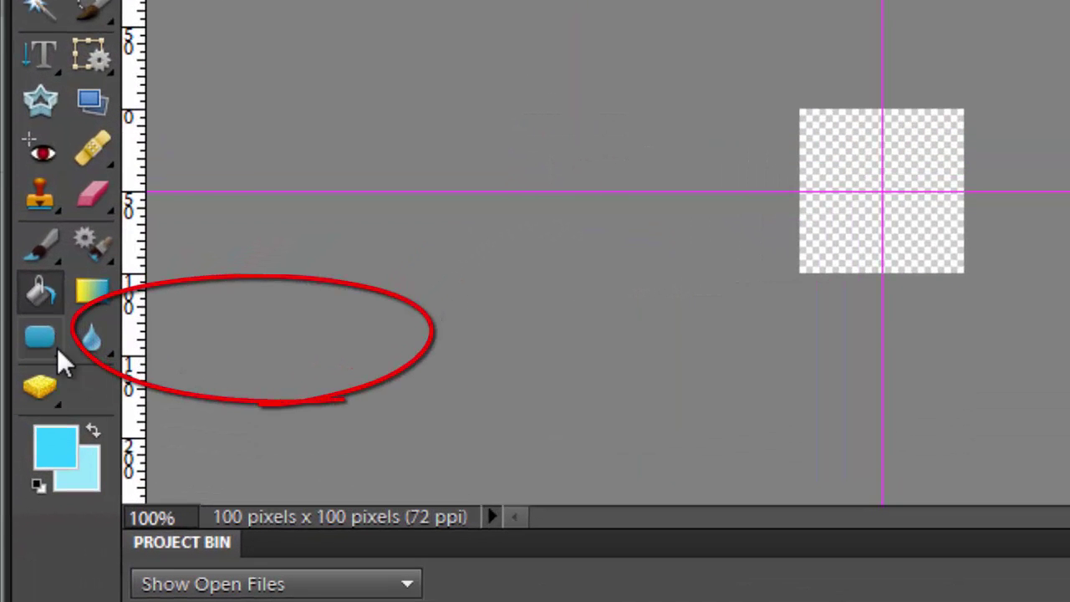
Step: Choose the Custom Shape Tool and browse the All Elements Shapes set, keeping the solid heart as the shape
left_click(57, 347)
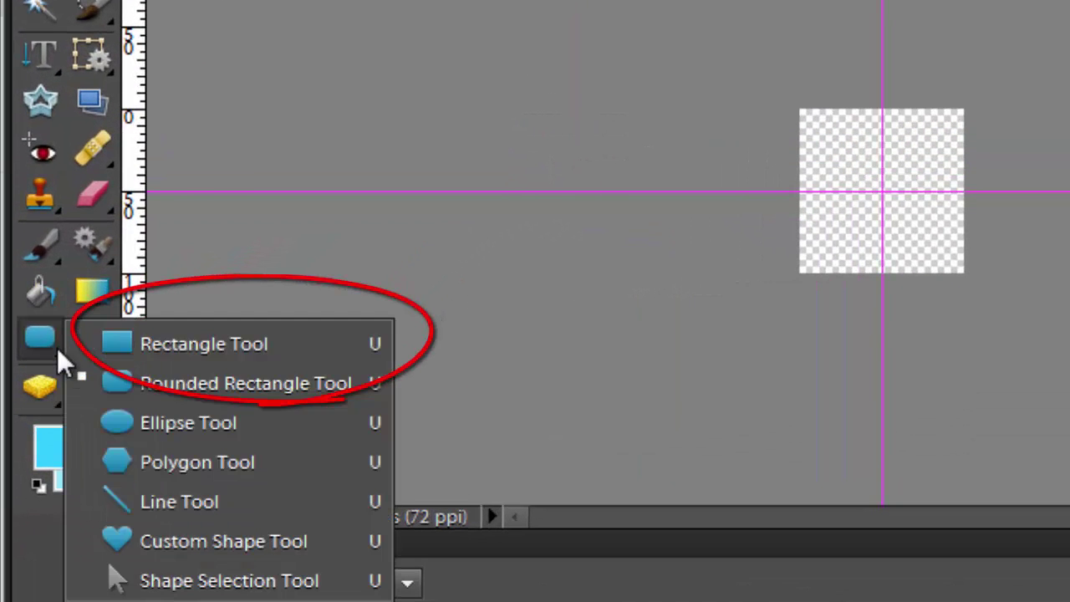
left_click(204, 344)
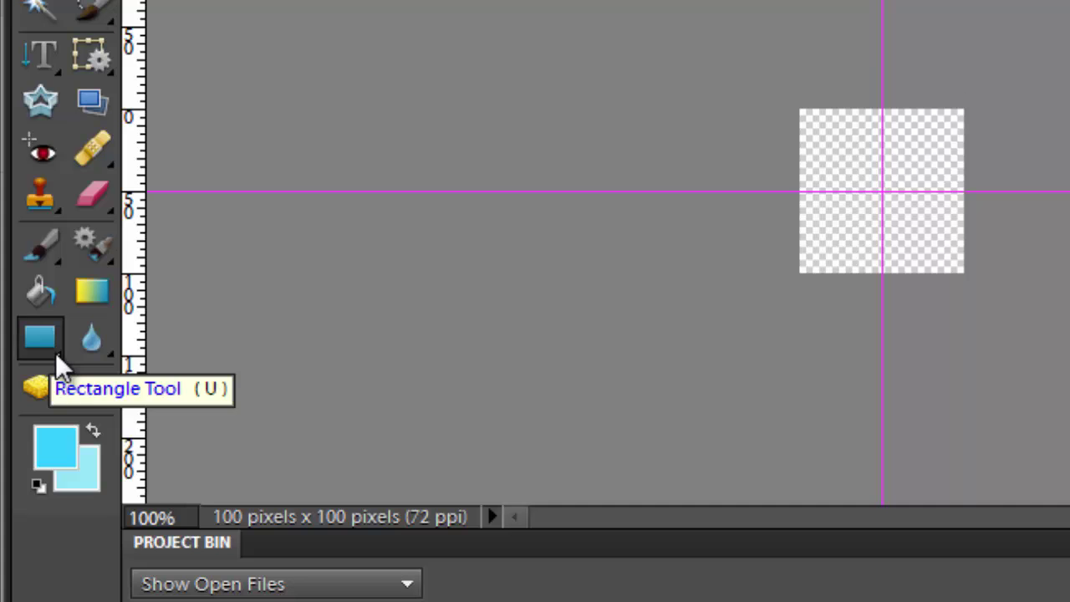
left_click(55, 352)
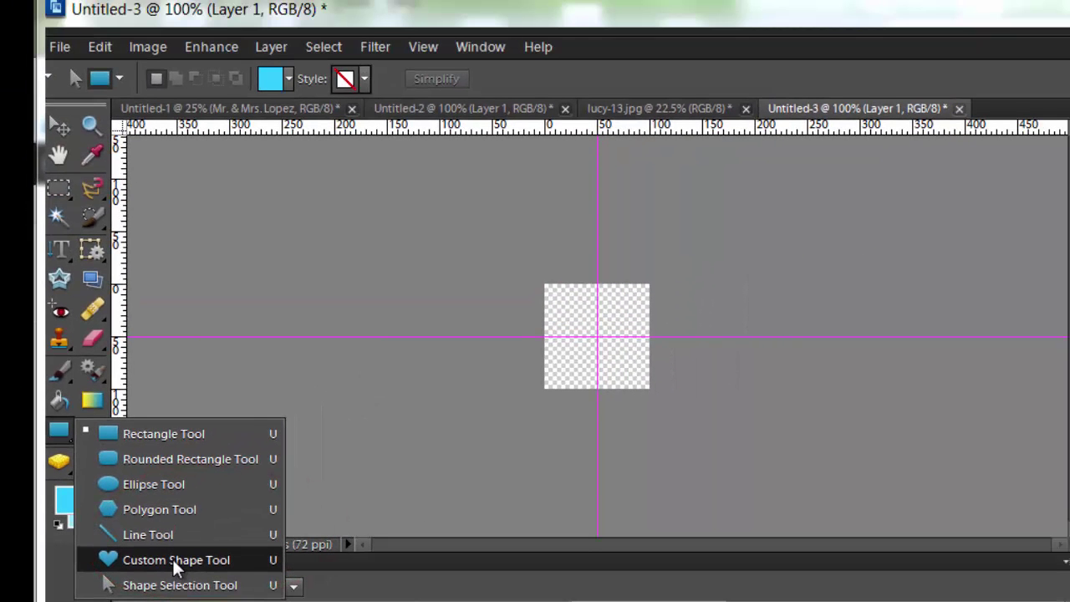
left_click(175, 568)
left_click(205, 77)
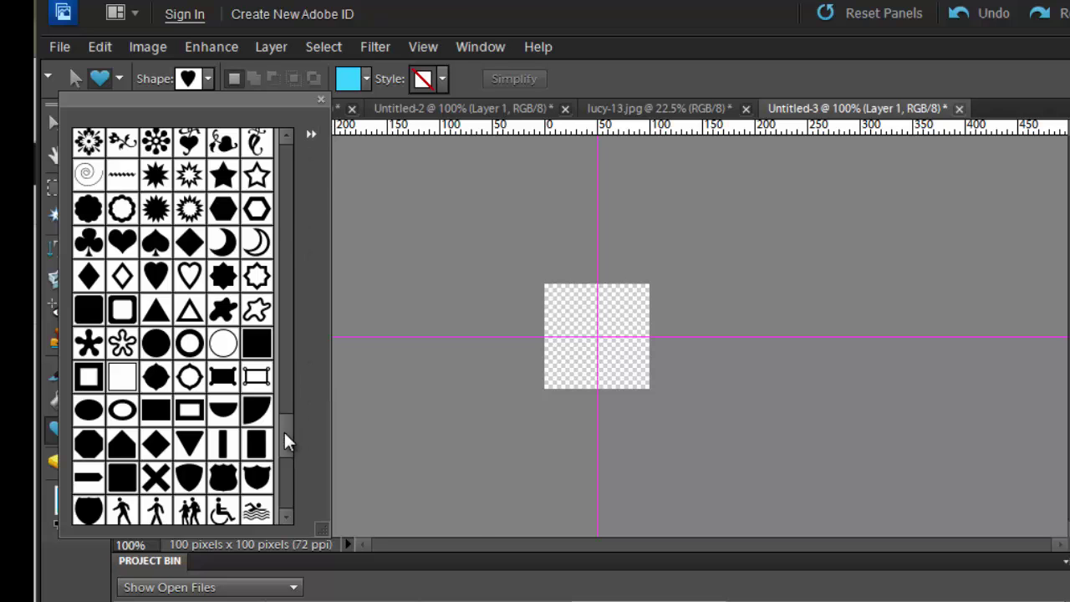
left_click(309, 133)
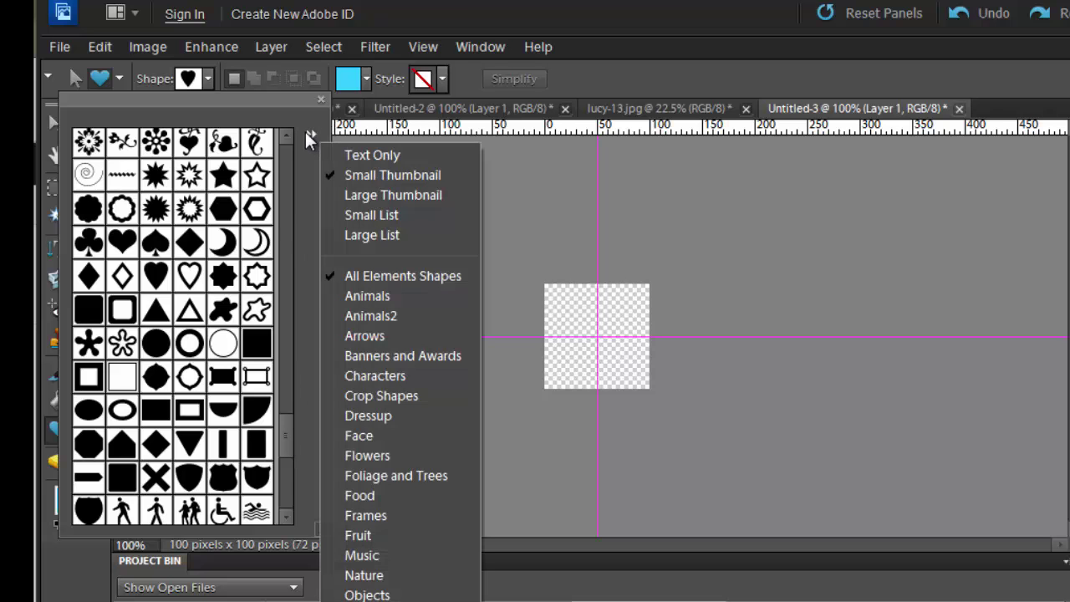
left_click(392, 275)
left_click_drag(285, 437, 290, 409)
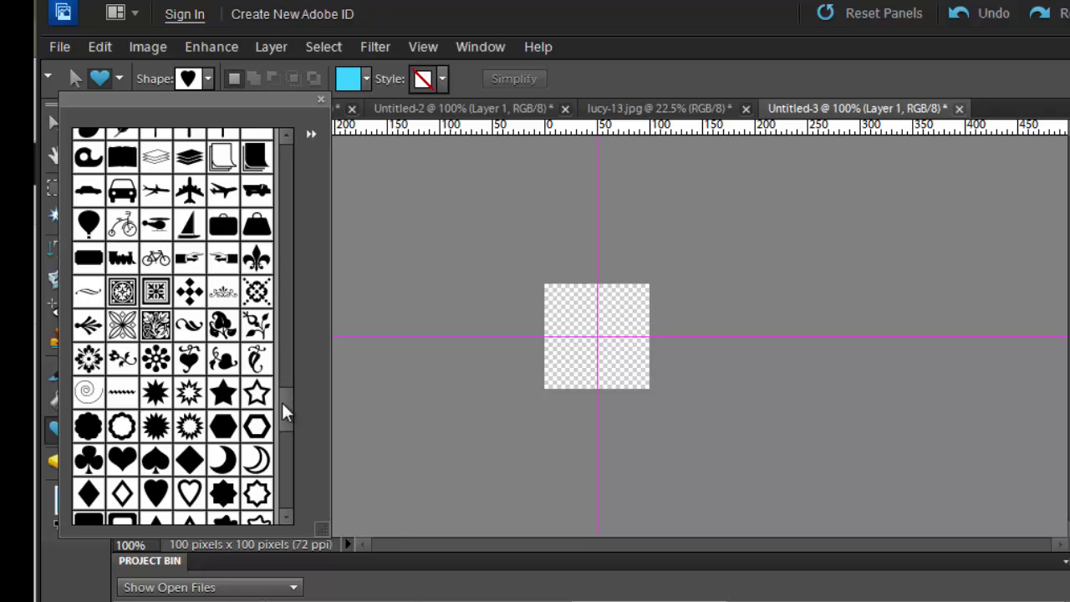
left_click_drag(284, 411, 288, 428)
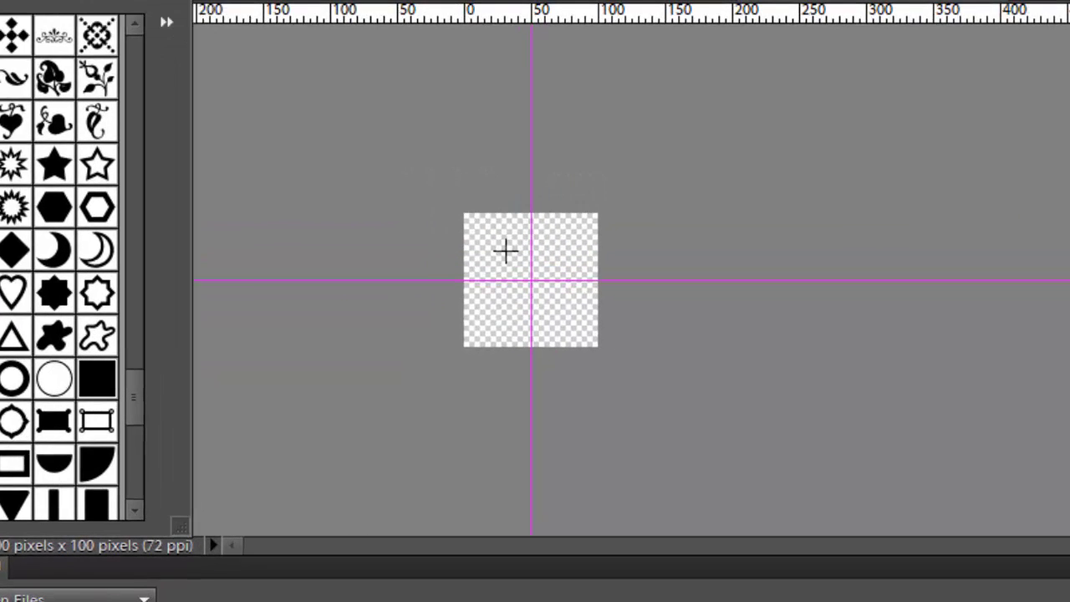
Step: Draw a heart over the intersection of the guides and raise its layer opacity to 100%
mouse_move(475, 238)
left_mouse_down()
mouse_move(538, 289)
mouse_move(533, 320)
mouse_move(537, 294)
left_mouse_up()
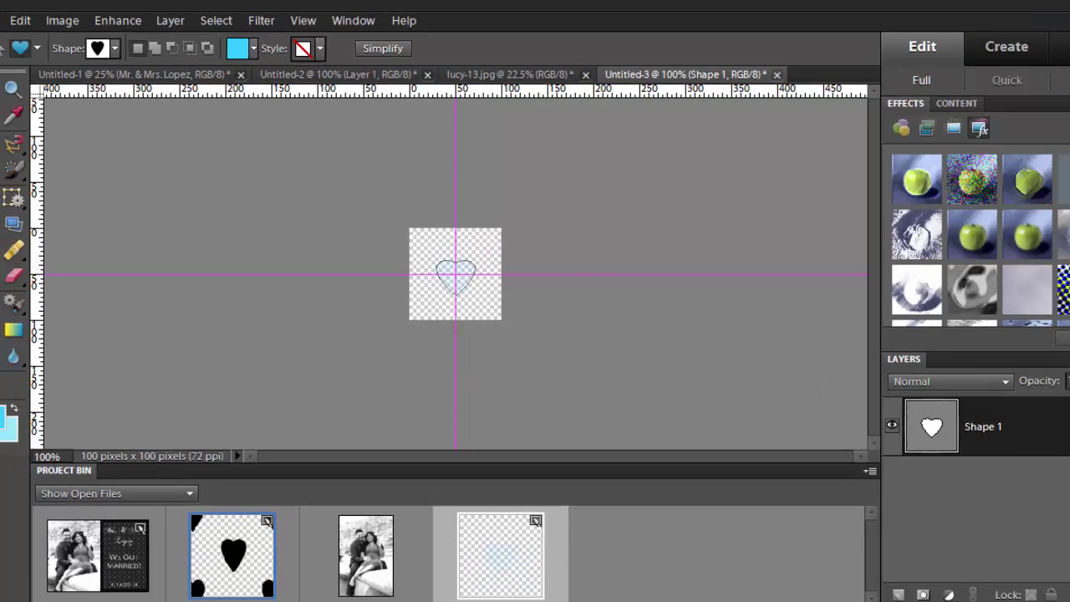
left_click(1050, 374)
left_click_drag(984, 391, 1058, 398)
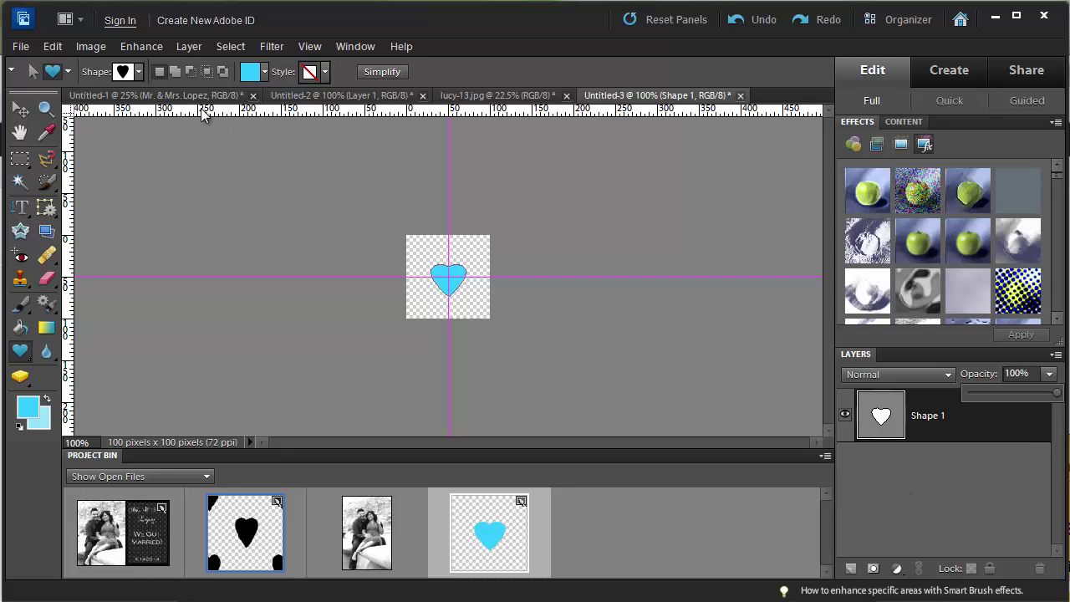
Step: Change the heart's colour to black and move the heart so it is centred on the guide intersection
left_click(250, 72)
left_click_drag(1034, 404, 923, 527)
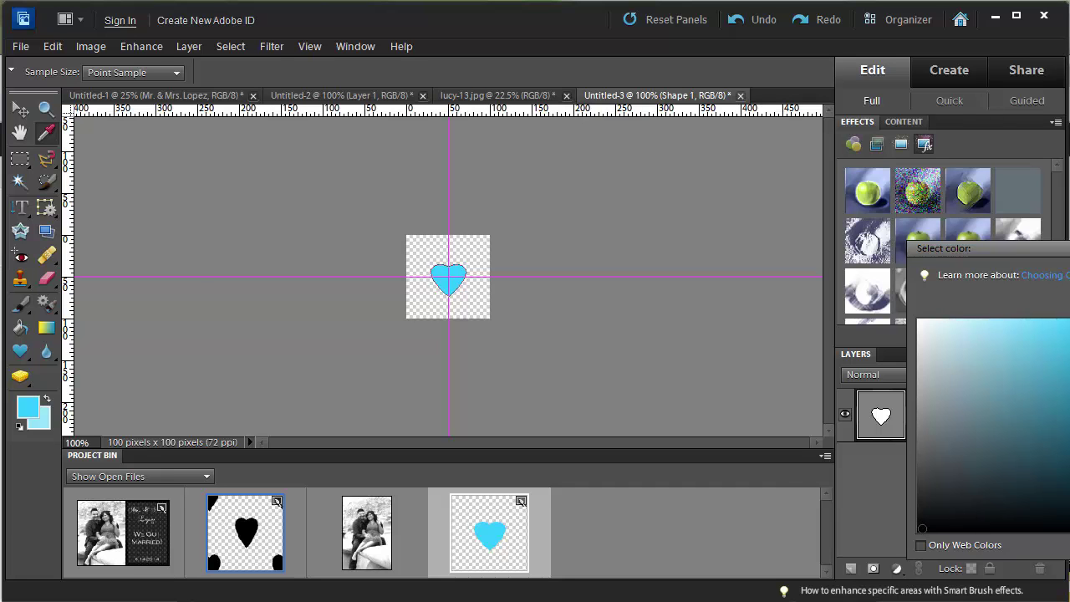
key("Return")
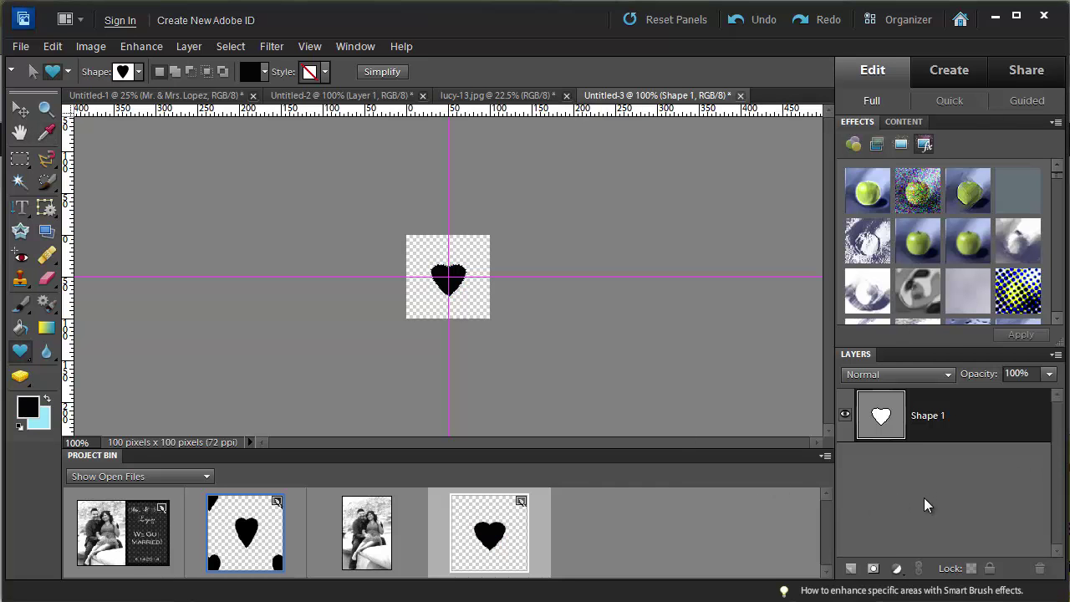
left_click(20, 111)
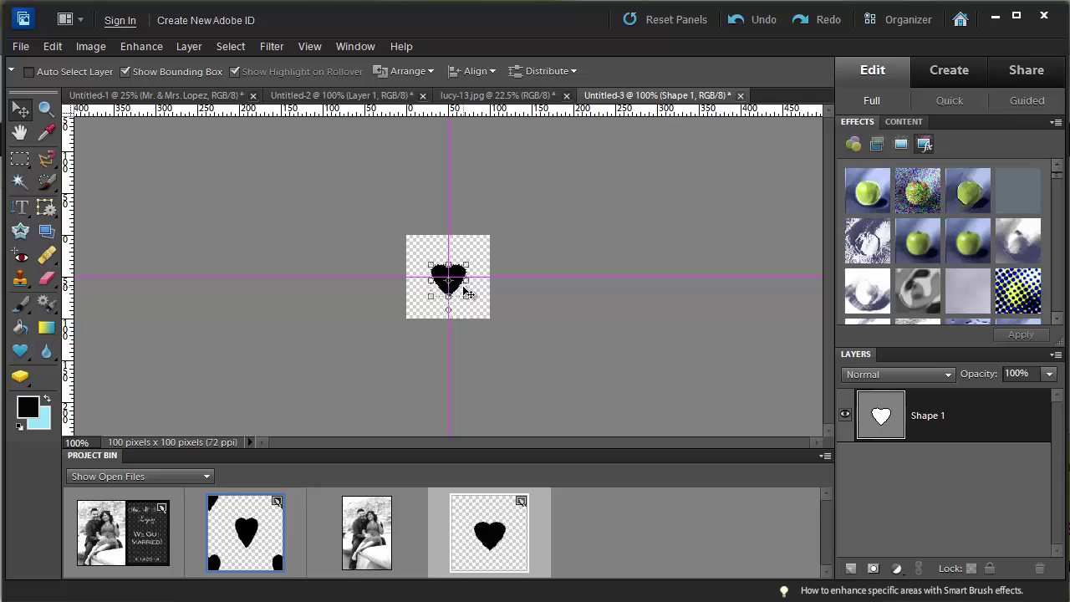
left_click_drag(464, 286, 476, 266)
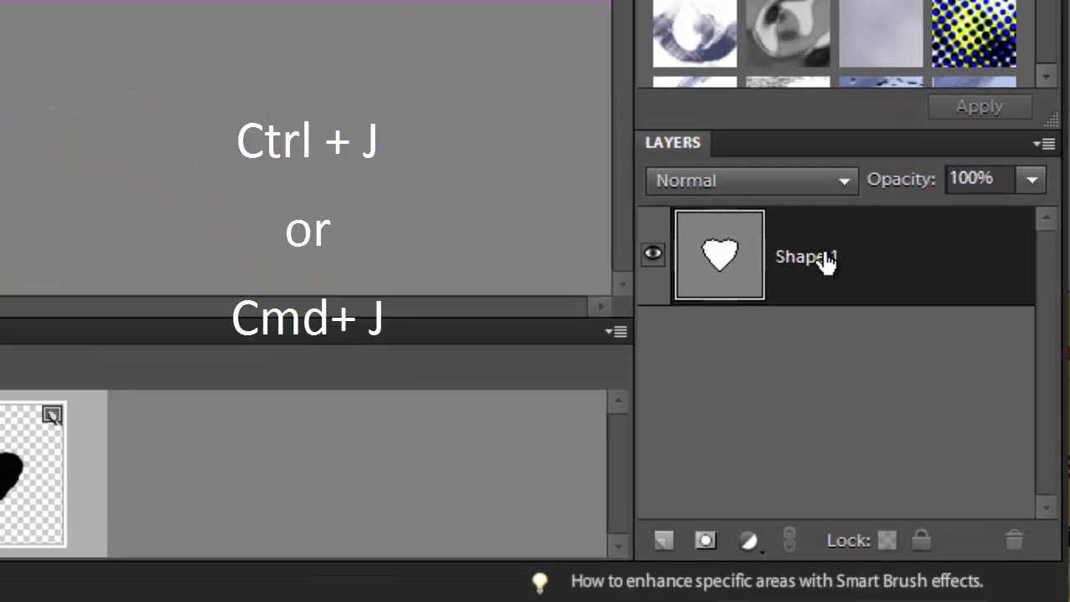
Step: Duplicate the heart layer, simplify the copy and offset it +50 pixels right and +50 pixels down with Wrap Around
key("ctrl+j")
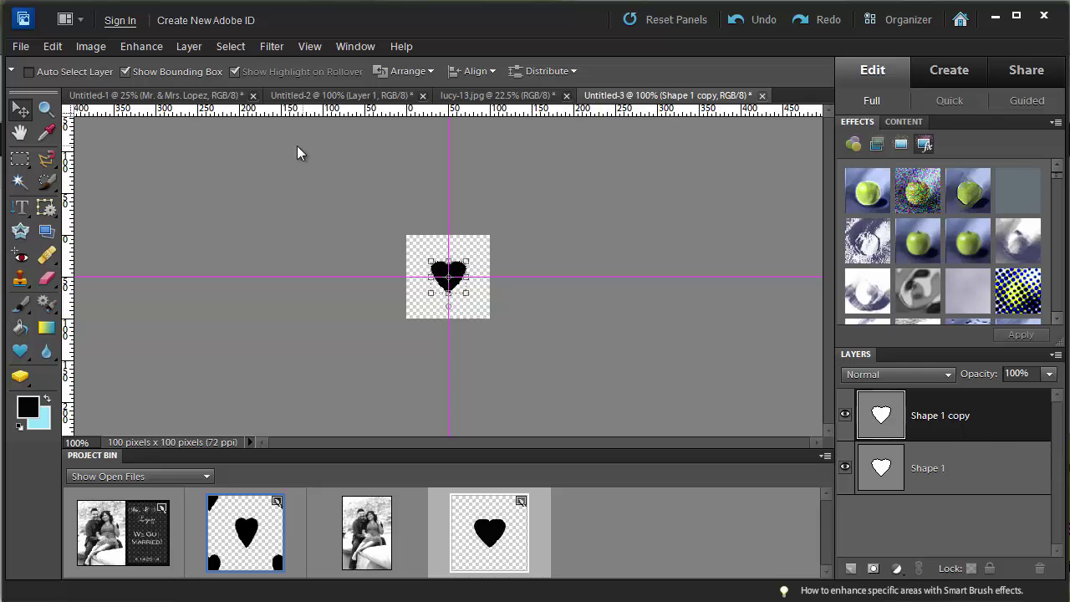
left_click(277, 48)
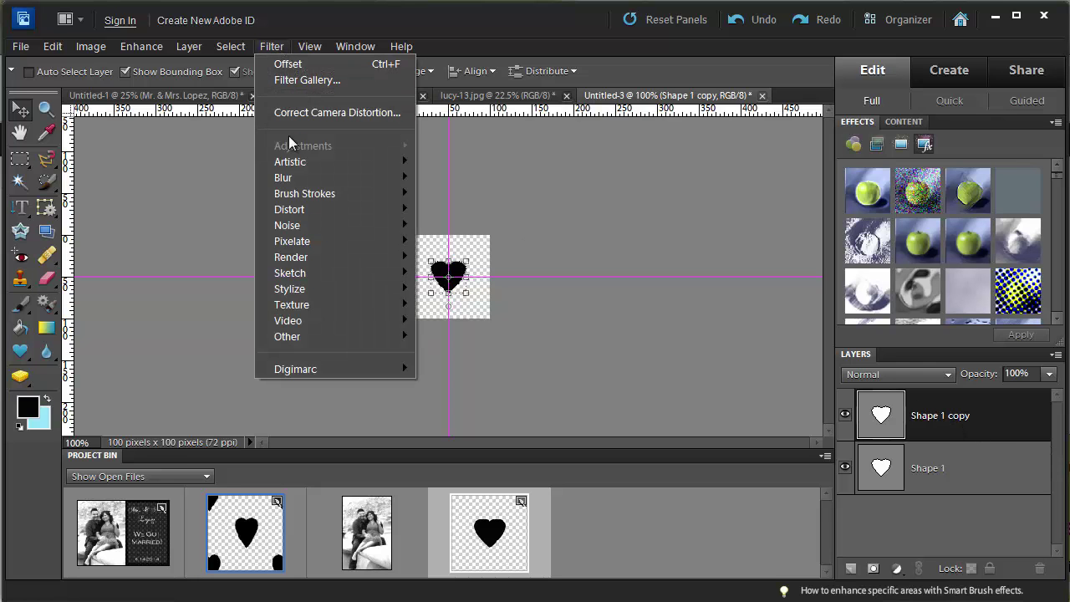
mouse_move(292, 336)
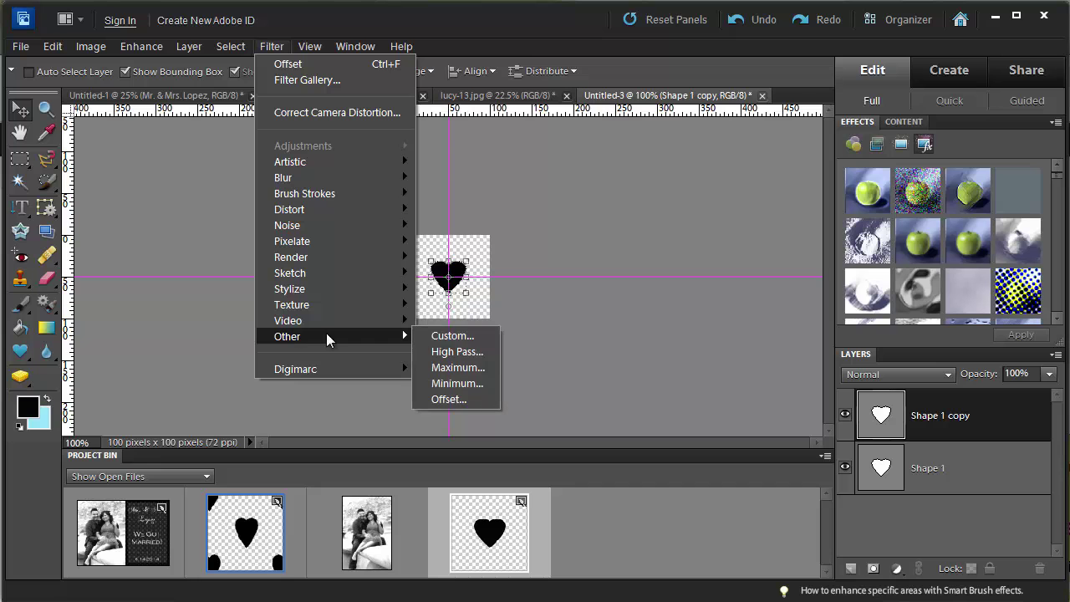
left_click(450, 399)
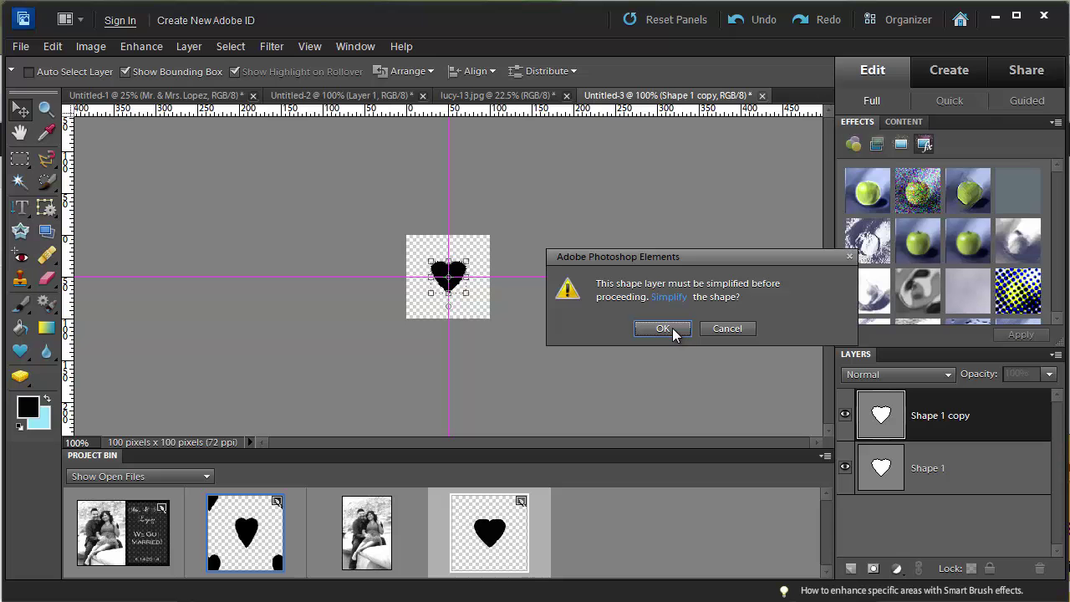
left_click(663, 328)
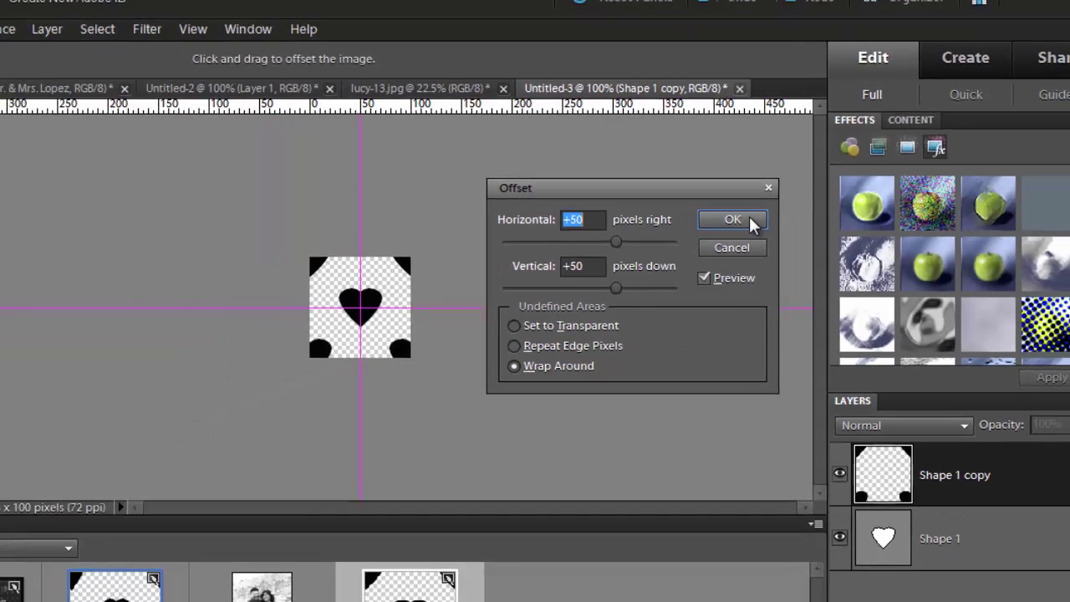
left_click(697, 243)
Step: Add a blank layer beneath both heart layers and define the transparent heart tile as a pattern
left_click(960, 459)
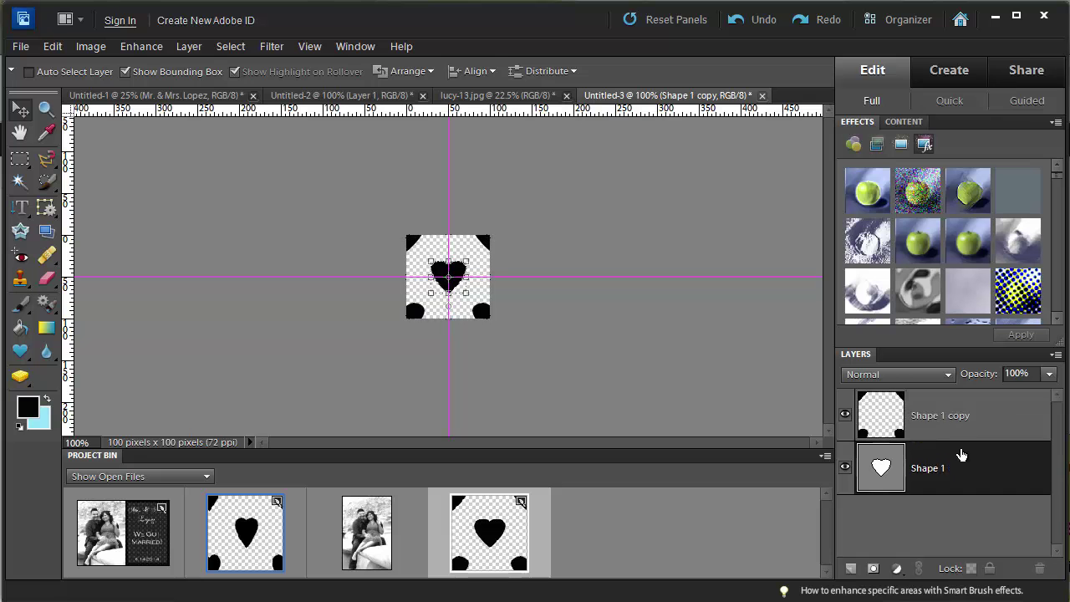
left_click(964, 418)
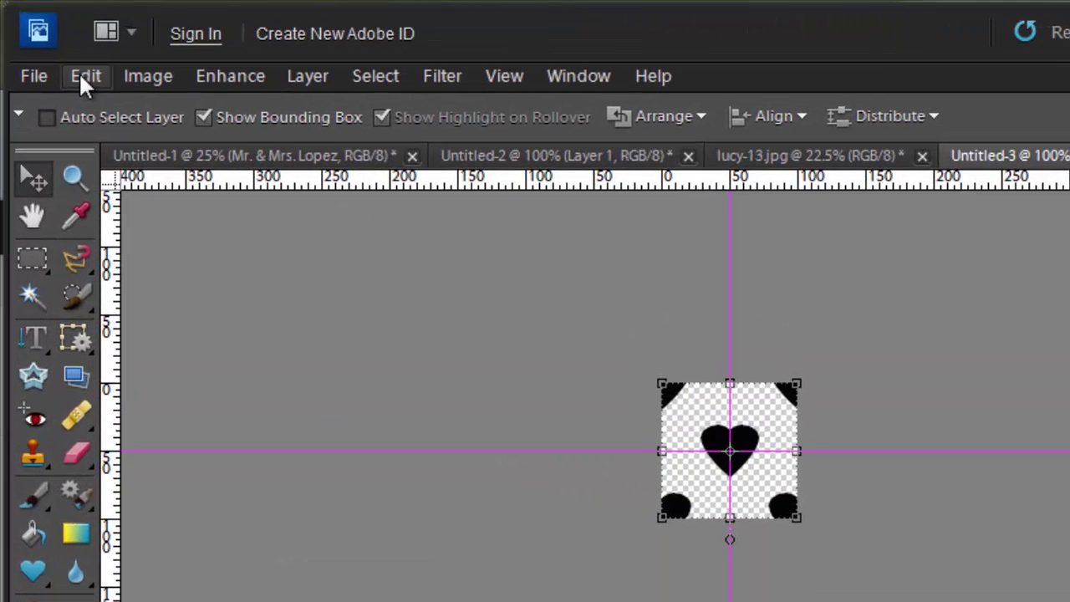
left_click(84, 75)
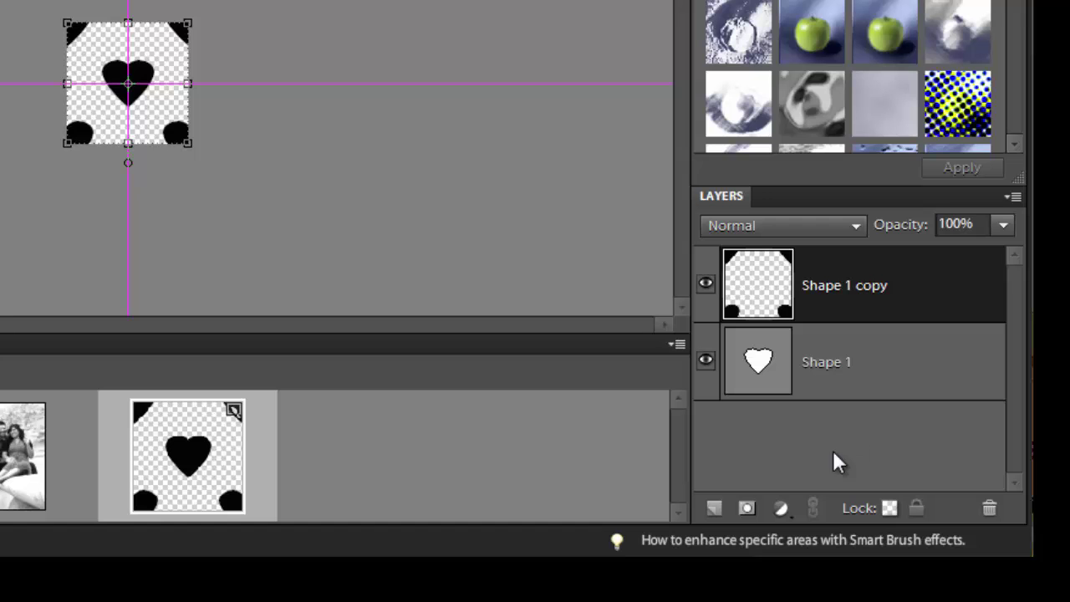
left_click(715, 510)
left_click_drag(769, 292, 776, 456)
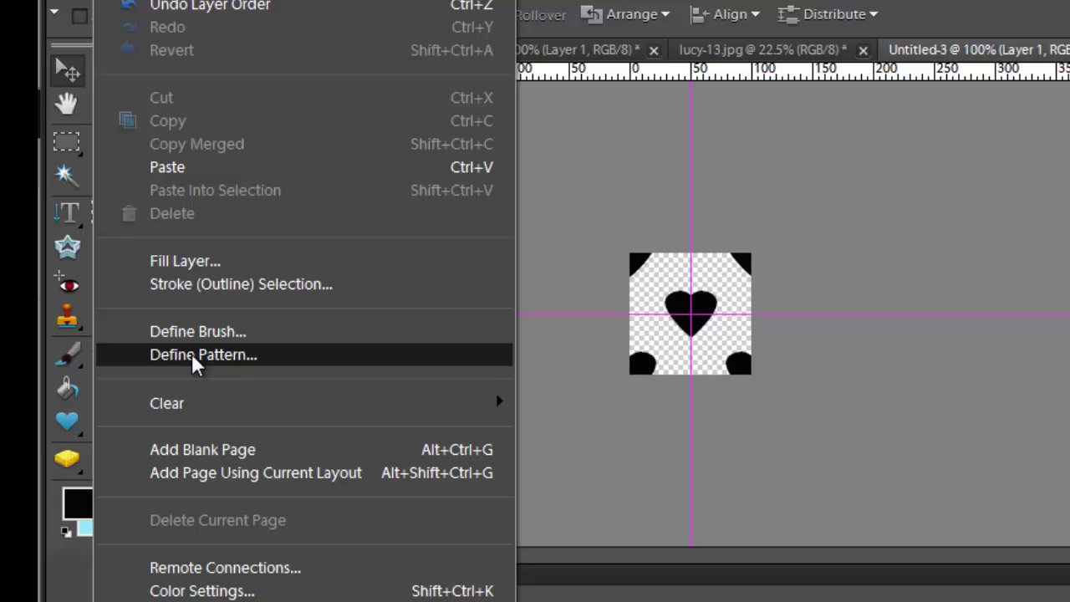
left_click(192, 355)
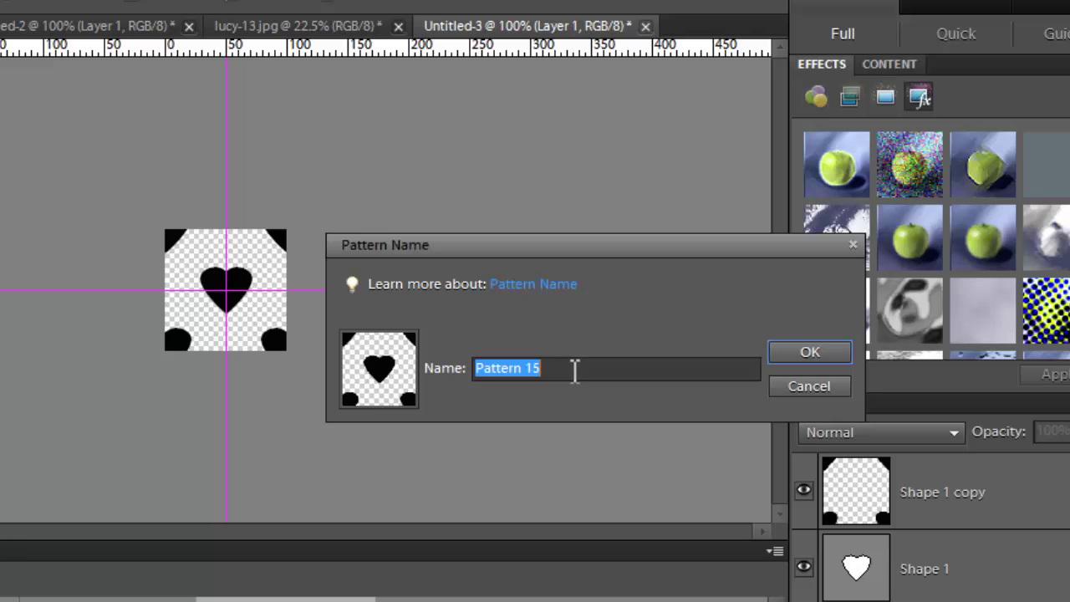
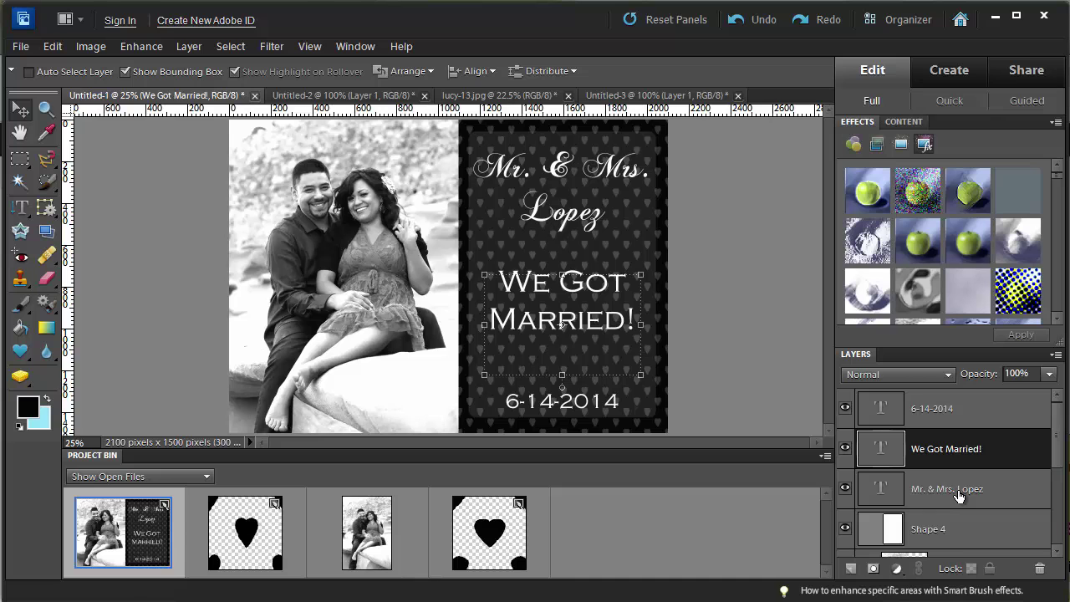
Step: Start a new blank file and choose the Photo preset for it
left_click_drag(955, 497, 599, 547)
left_click(20, 46)
mouse_move(50, 63)
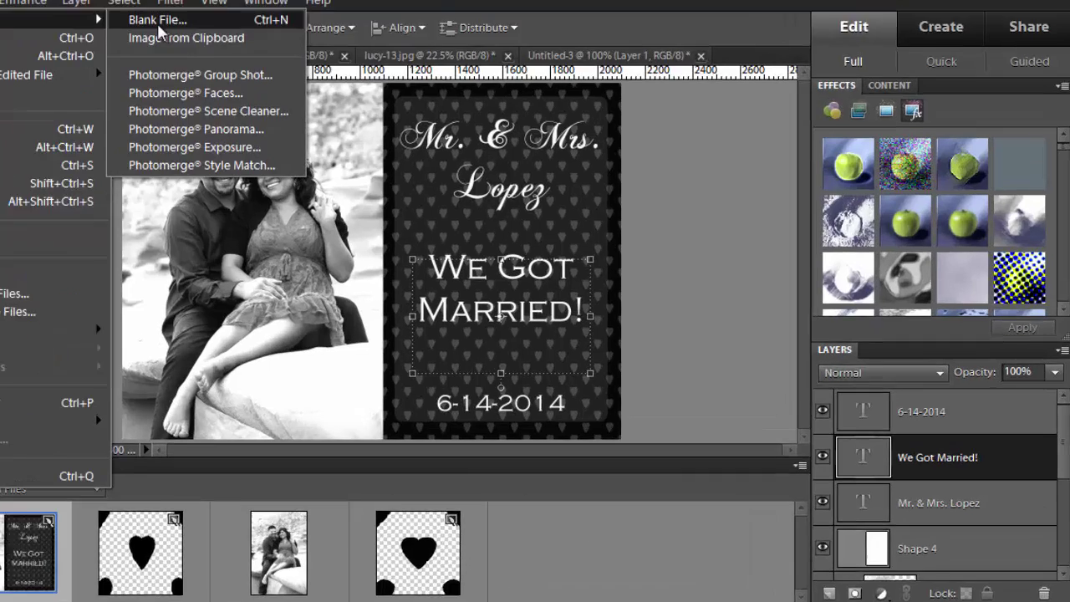
left_click(159, 21)
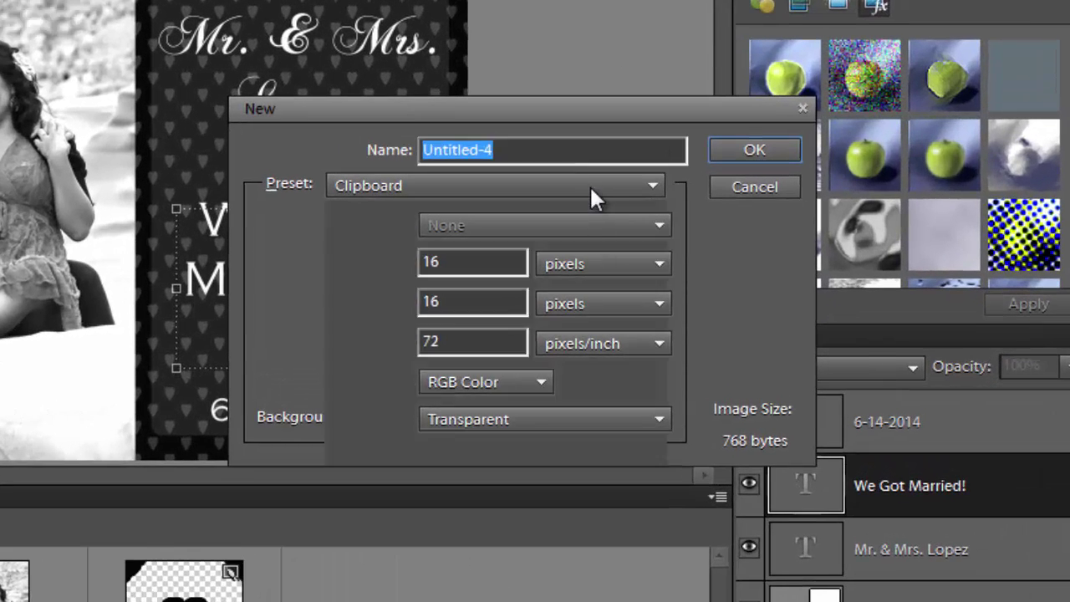
left_click(589, 185)
left_click(377, 346)
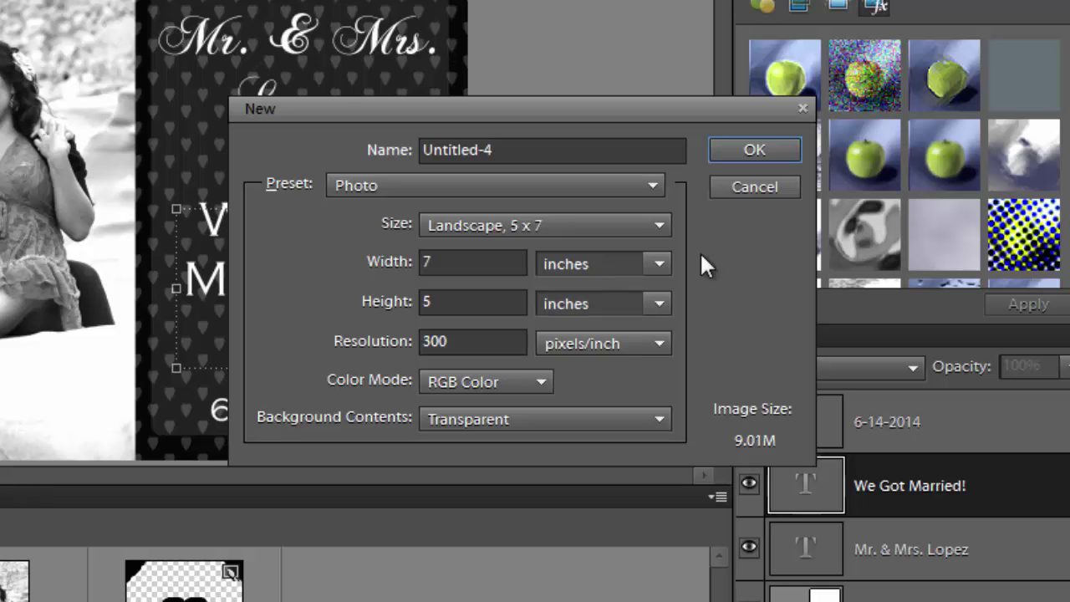
Step: Create the document as Landscape, 5 x 7 at 300 pixels/inch in RGB Color with Transparent background contents
left_click(659, 225)
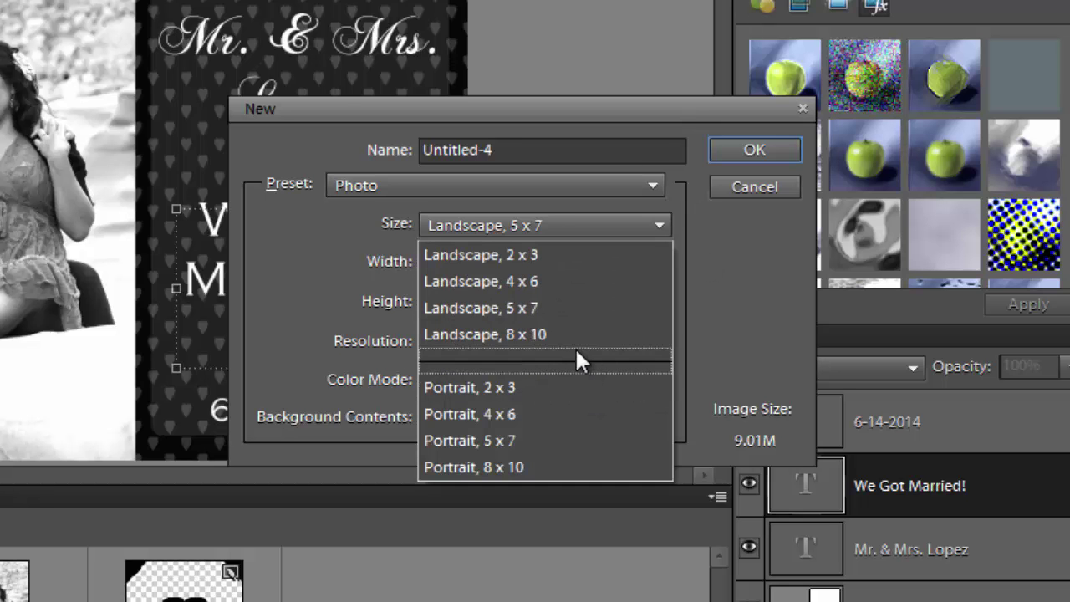
left_click(541, 304)
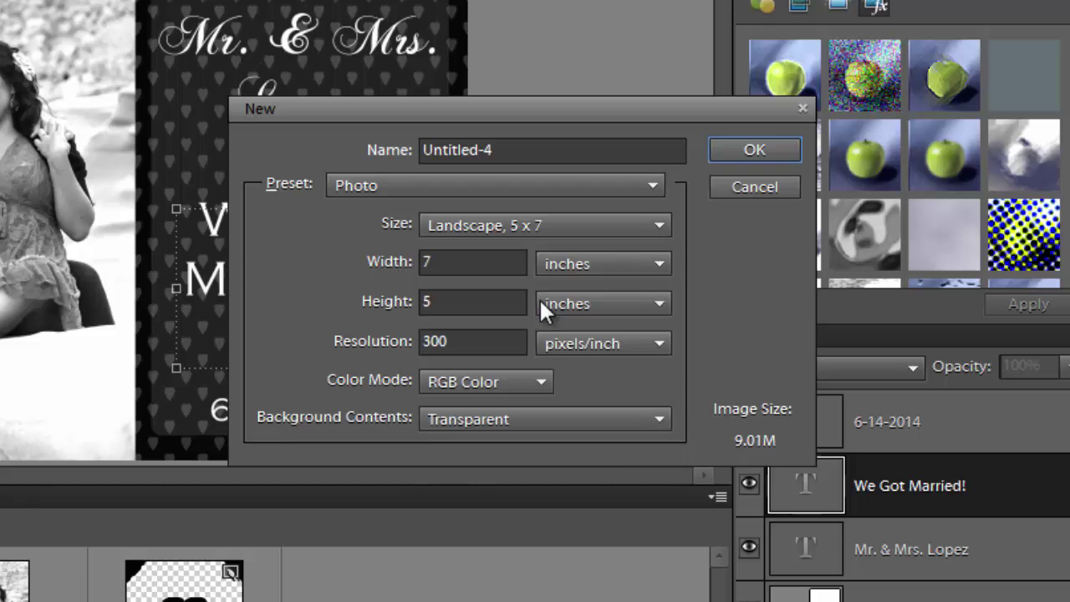
left_click_drag(462, 342, 414, 341)
left_click(483, 341)
left_click(659, 428)
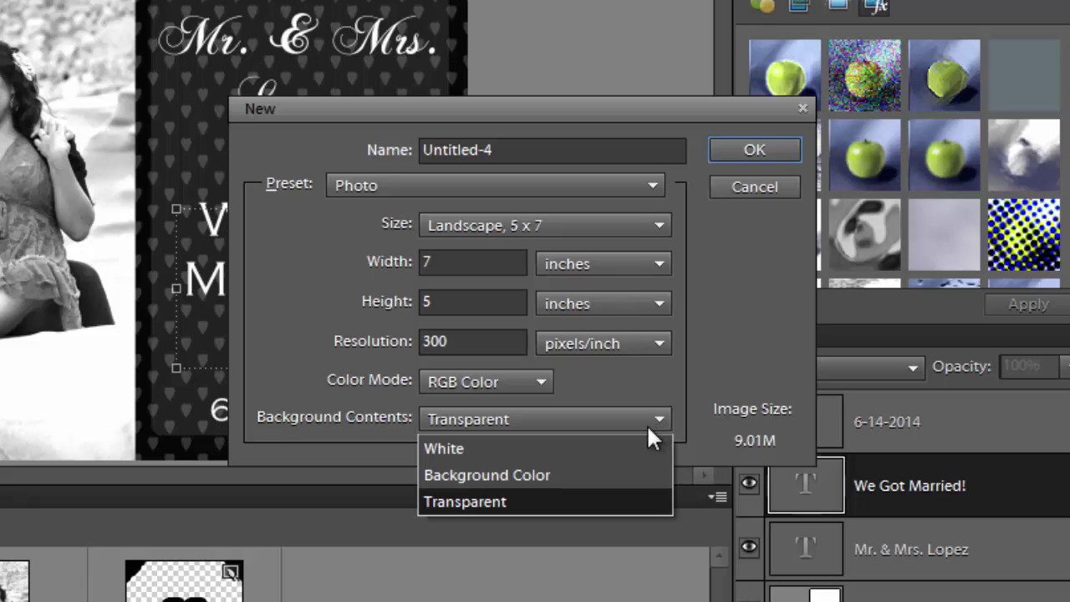
left_click(750, 231)
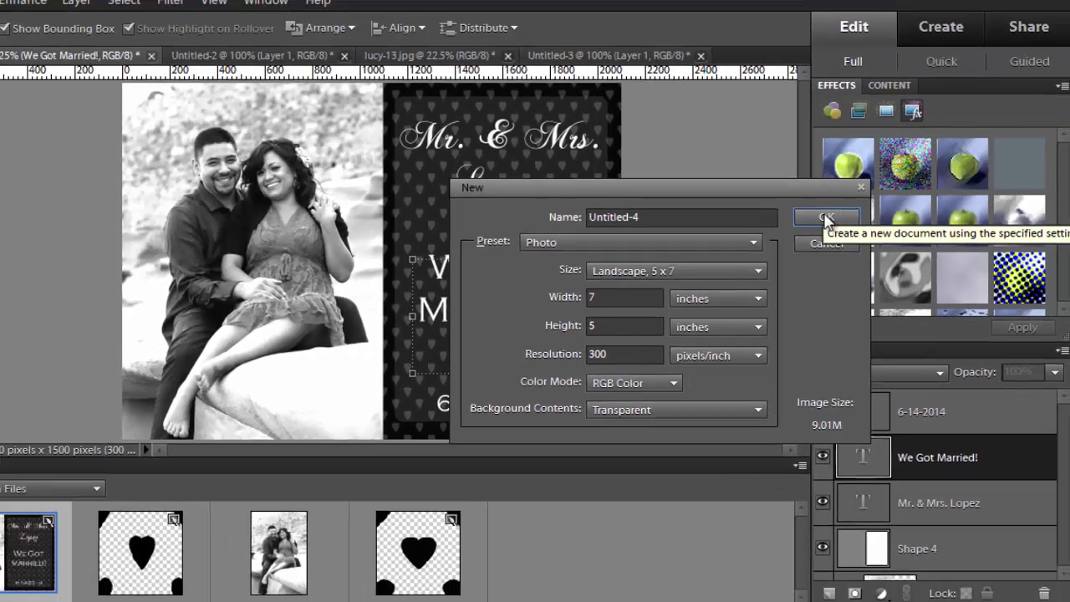
left_click(755, 150)
Step: Make the blank 5 x 7 document active and fill its layer with black using the Paint Bucket Tool
left_click(143, 523)
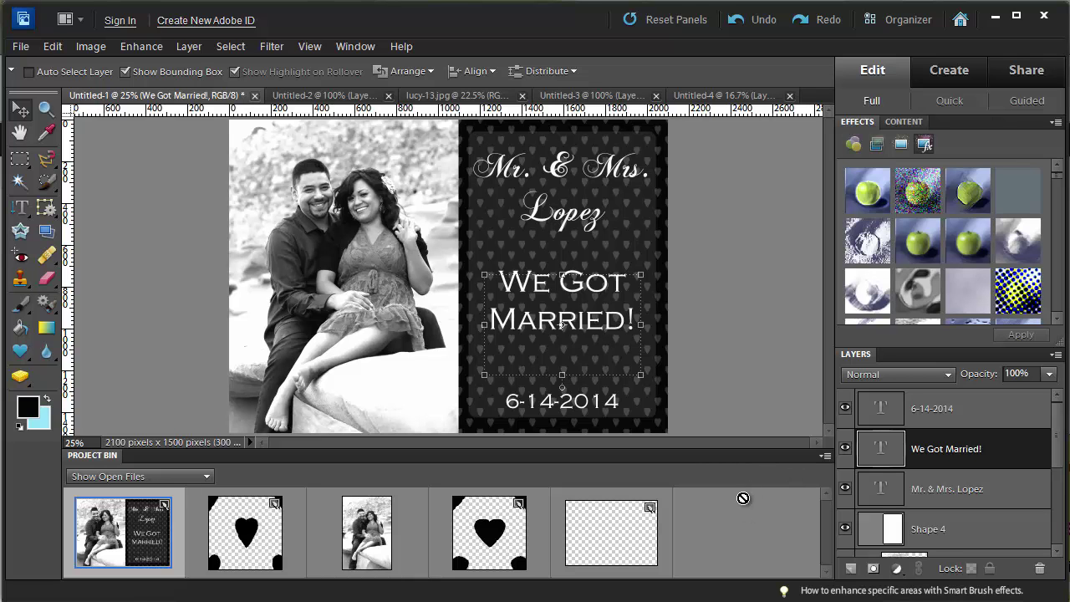
left_click(631, 541)
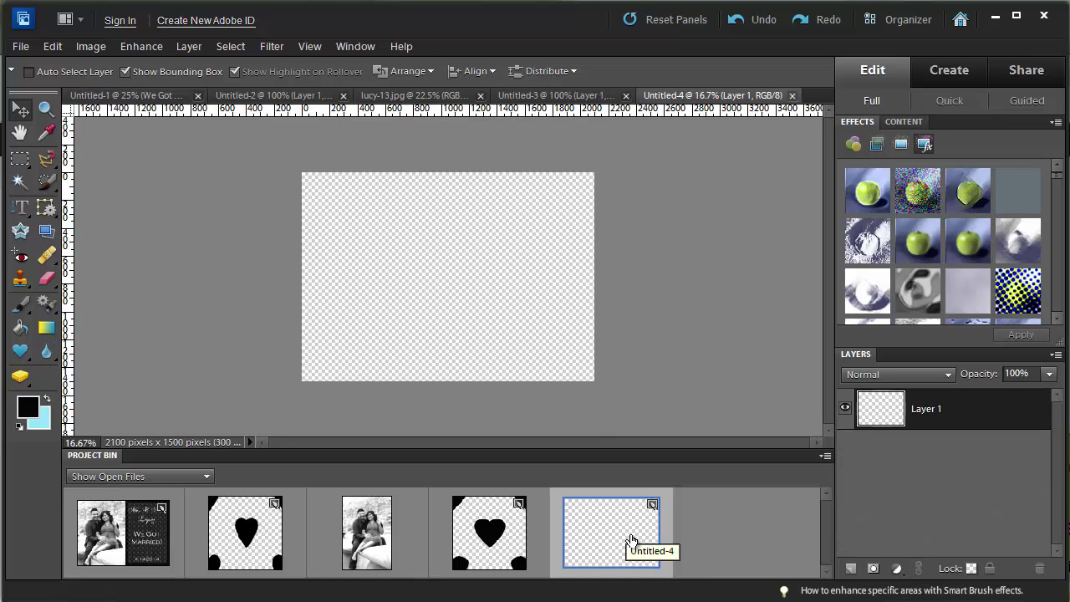
left_click_drag(631, 541, 778, 576)
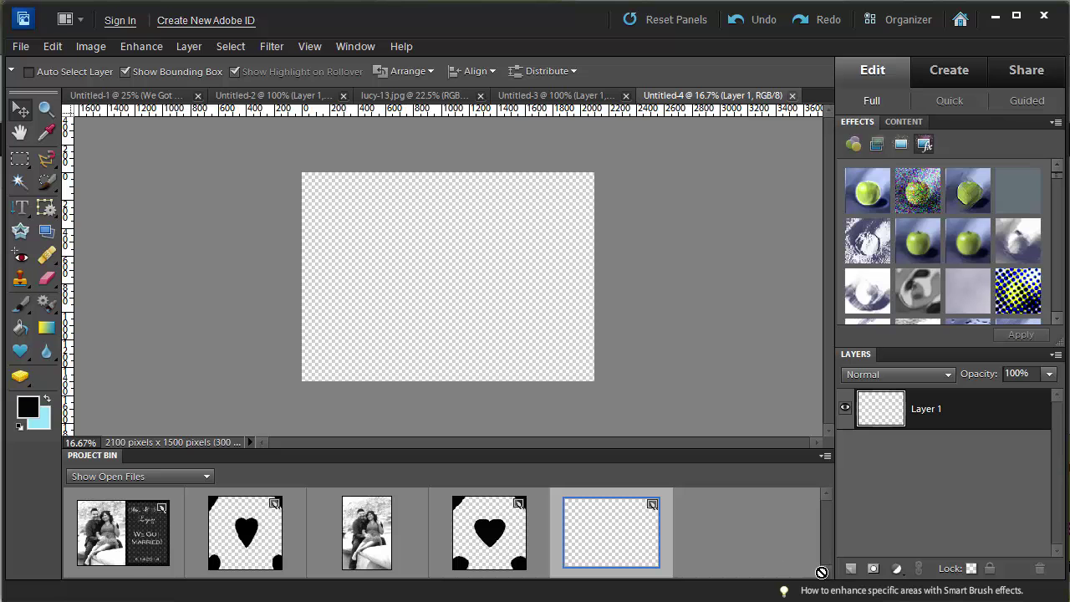
left_click(36, 408)
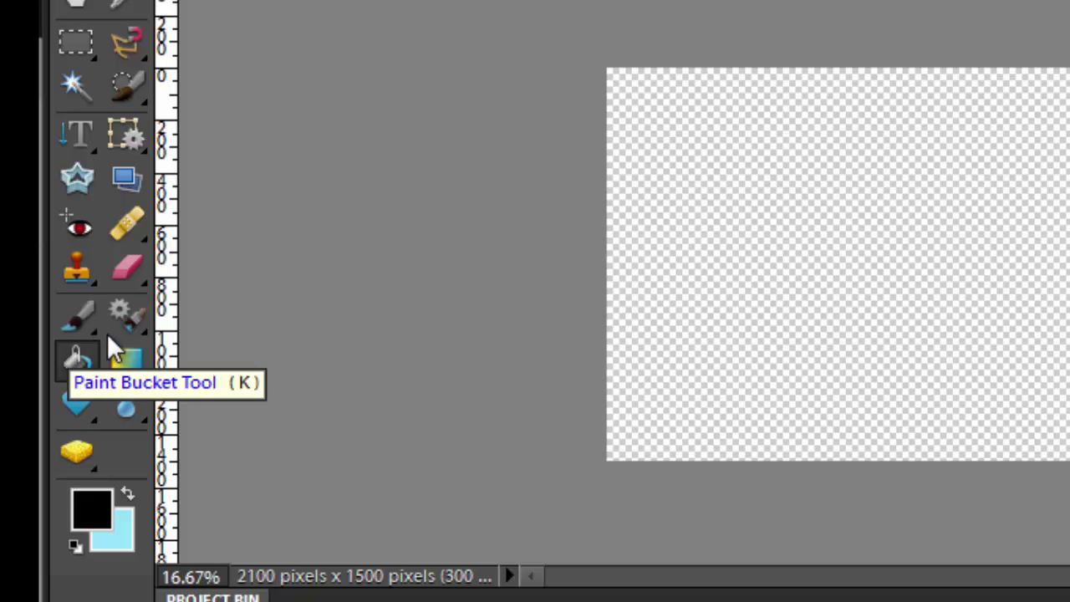
left_click(72, 358)
left_click(707, 173)
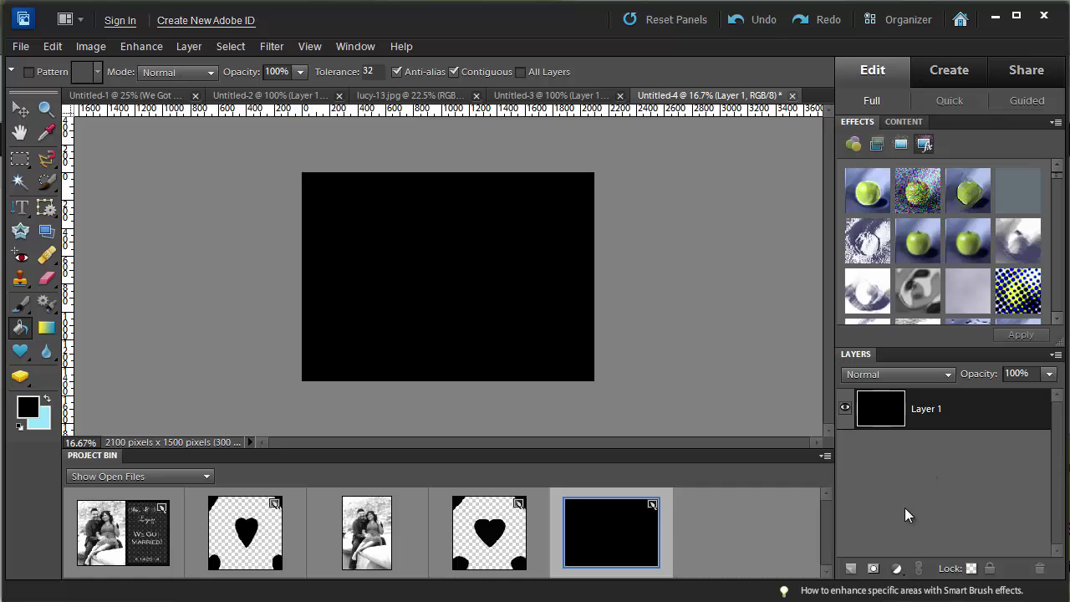
Step: Fill a new layer above the black one with the newly defined heart pattern, and check it by briefly hiding the black layer
left_click(852, 571)
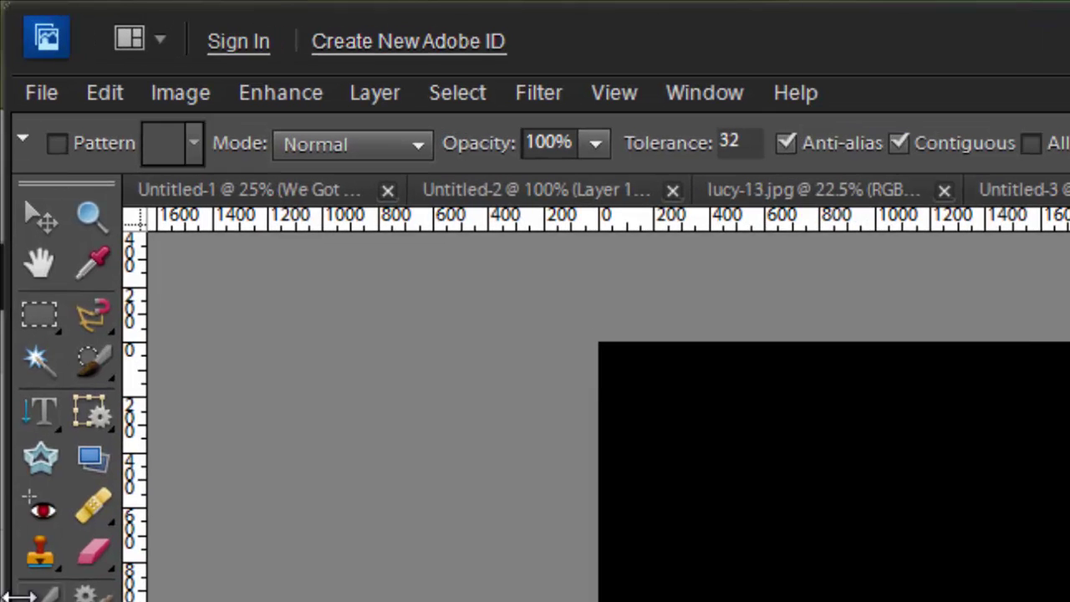
left_click(52, 146)
left_click(191, 139)
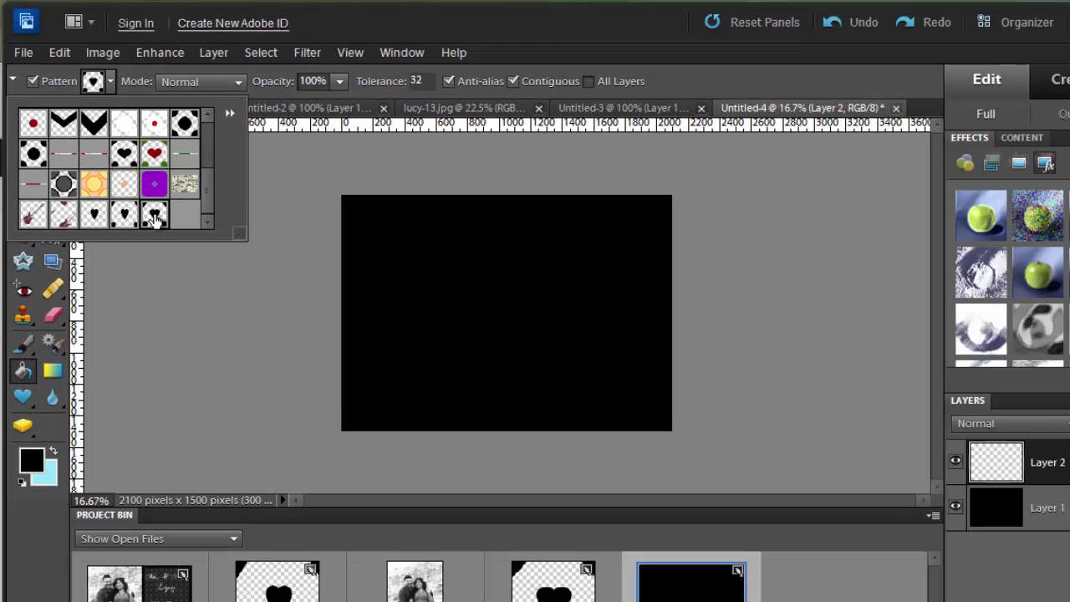
key("Escape")
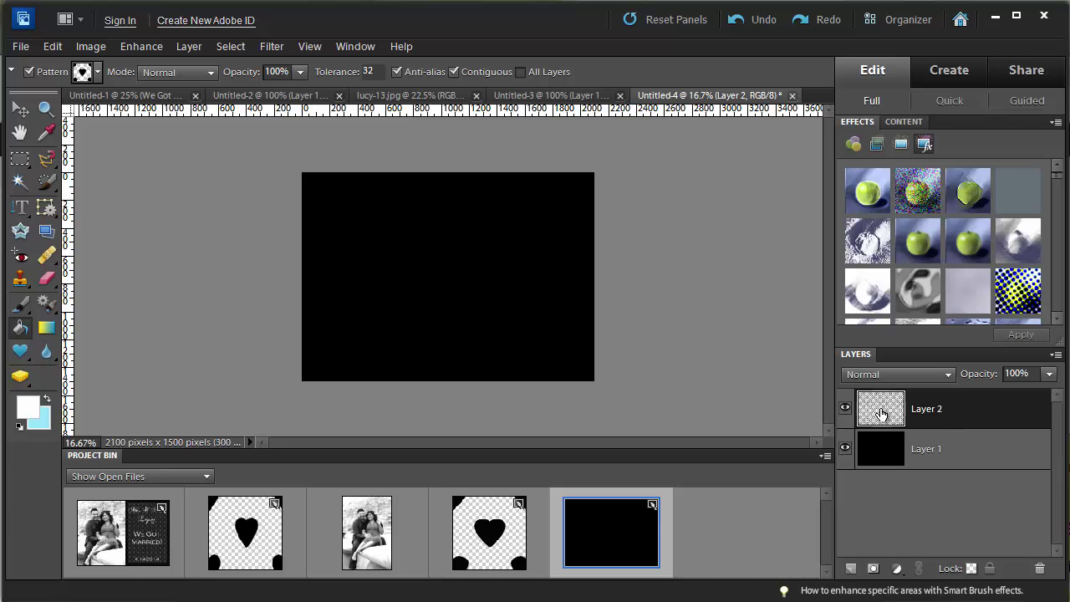
left_click(845, 449)
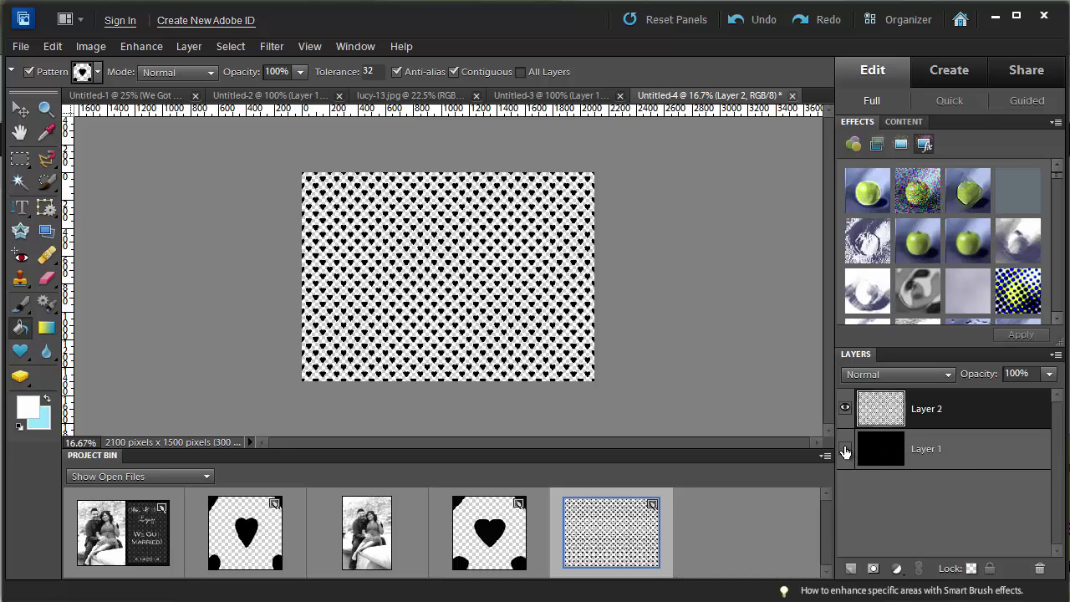
left_click(845, 449)
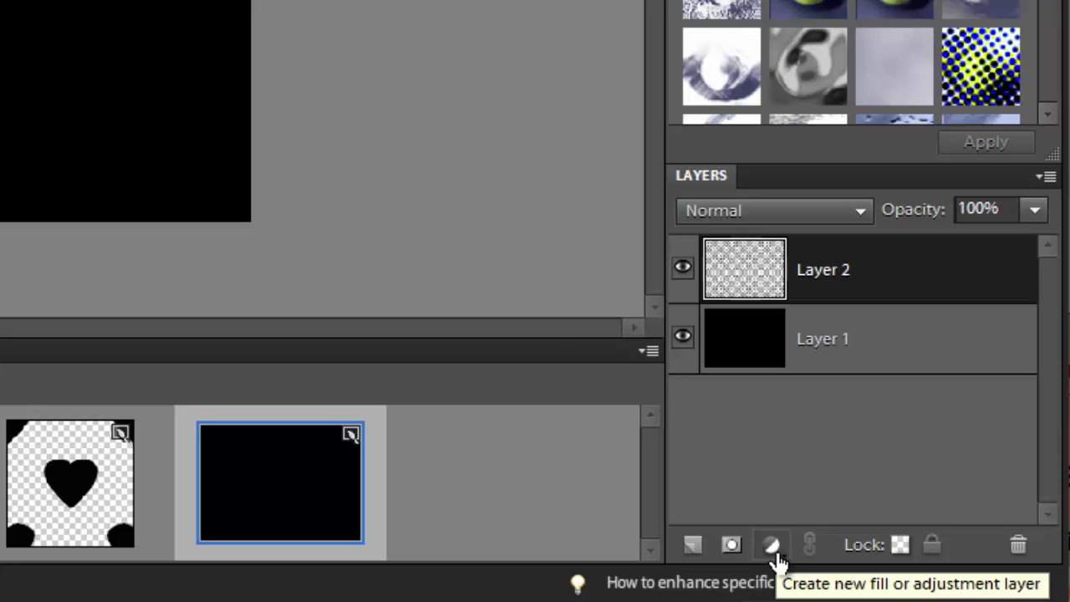
Step: Add a white Solid Color fill layer above the heart pattern and clip it to the pattern layer
left_click(778, 564)
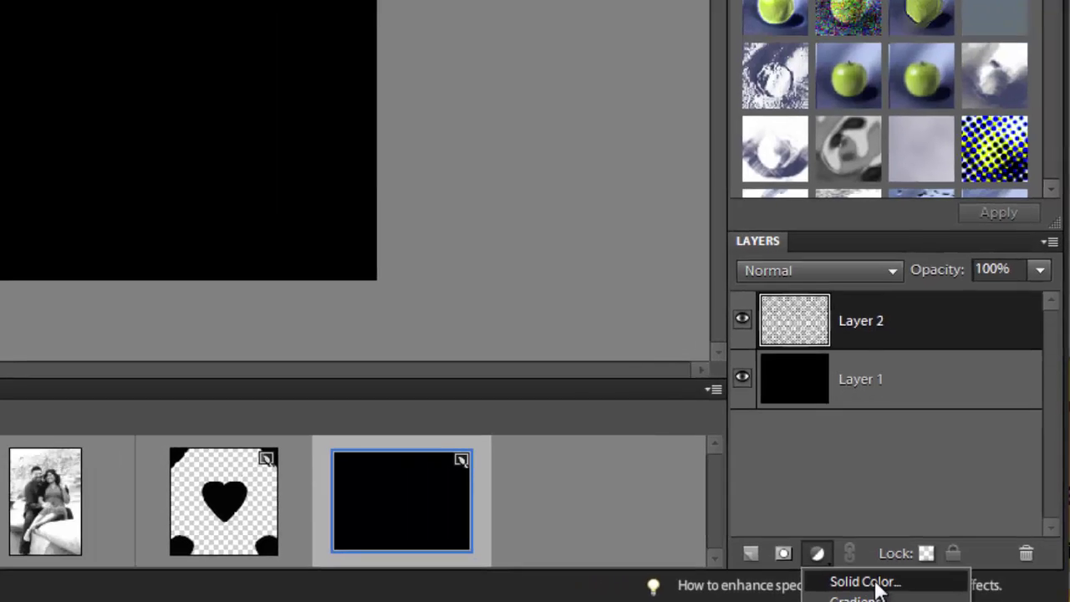
left_click(827, 579)
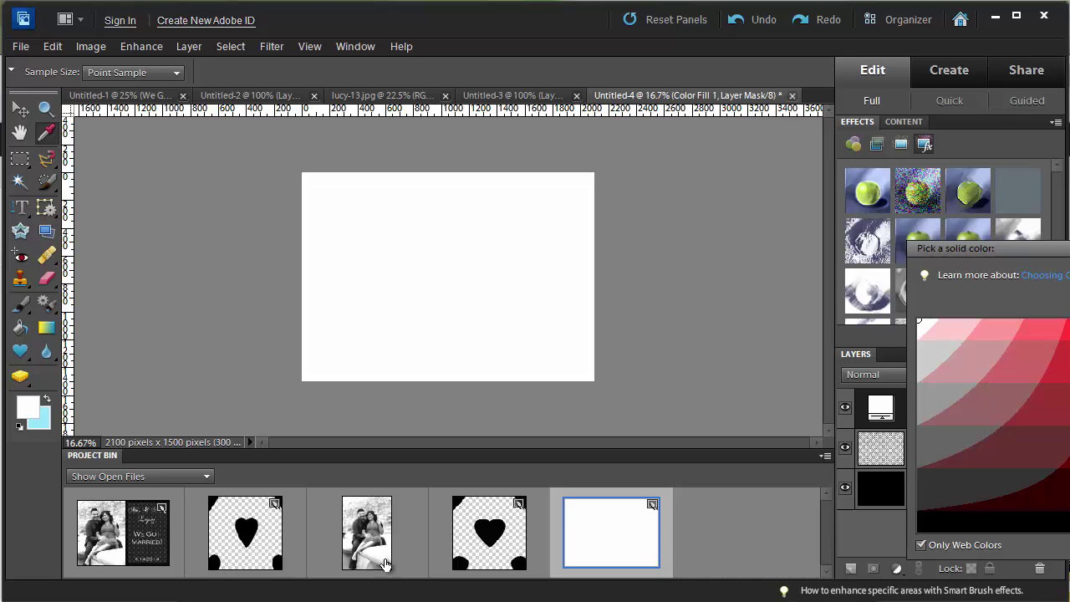
key("Return")
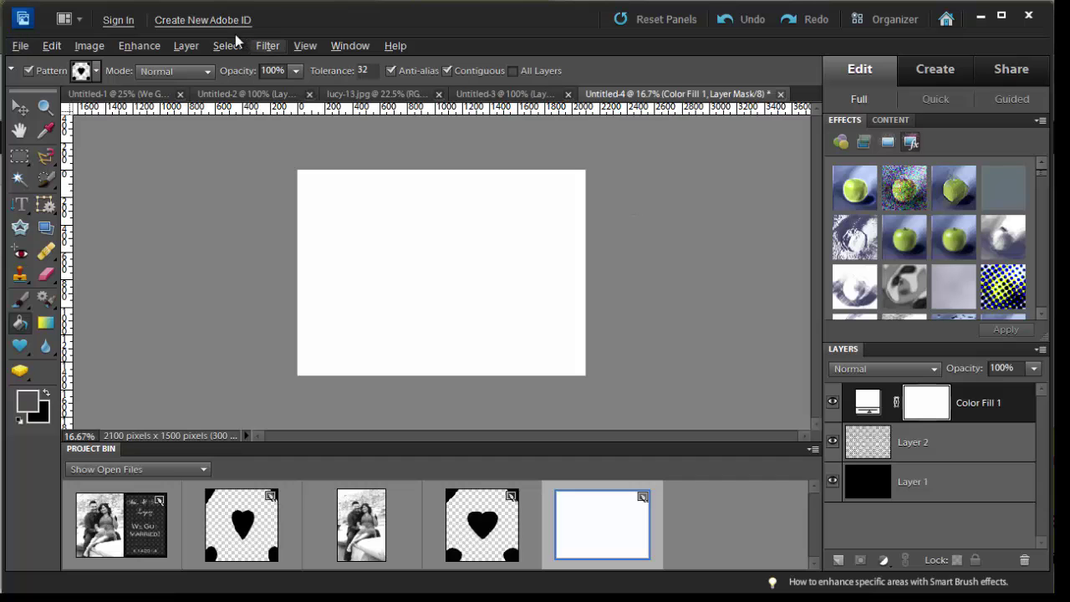
left_click(185, 46)
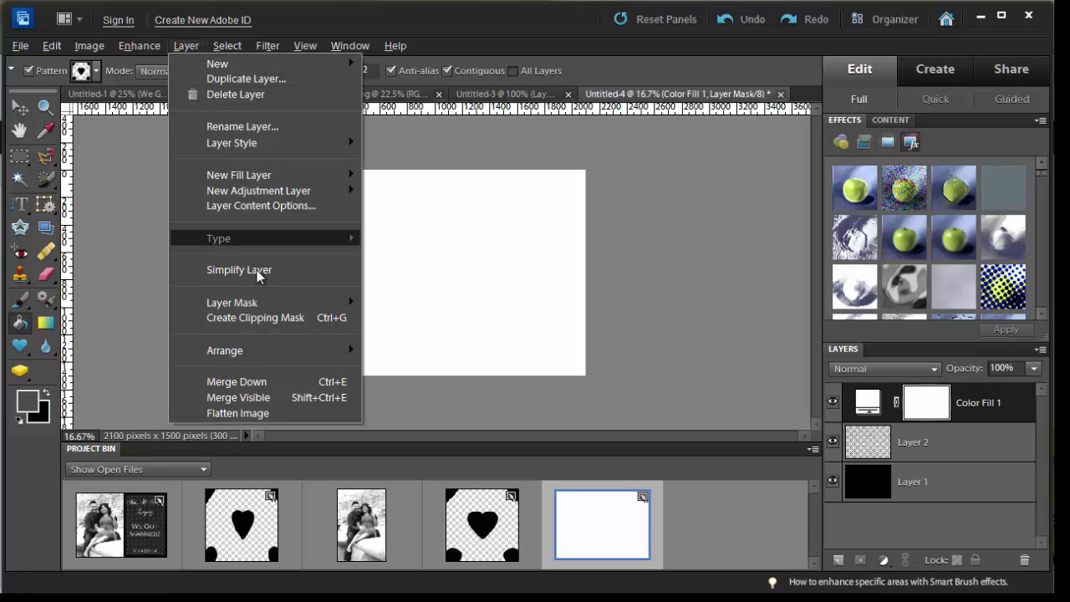
left_click(276, 317)
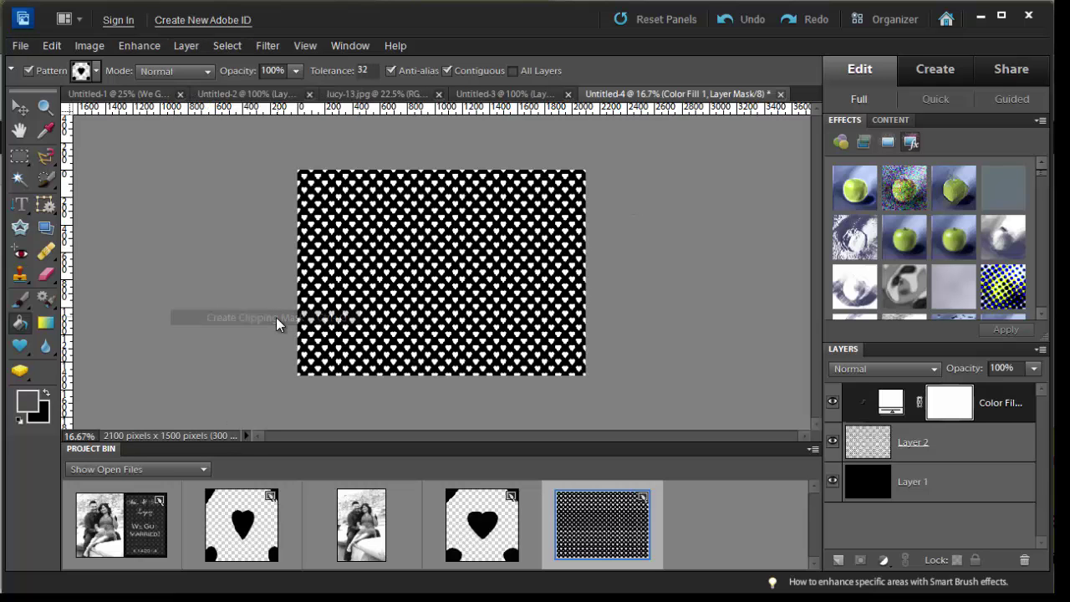
Step: Lower the white color fill layer's opacity to 25% and select the heart pattern layer
left_click(1035, 368)
left_click_drag(1035, 388, 968, 390)
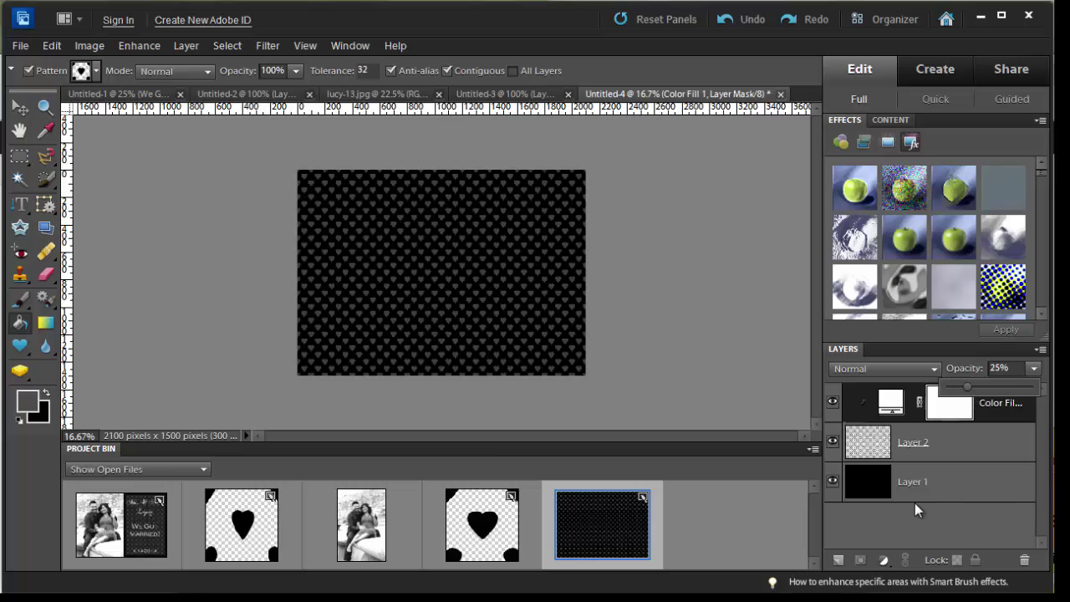
left_click(979, 443)
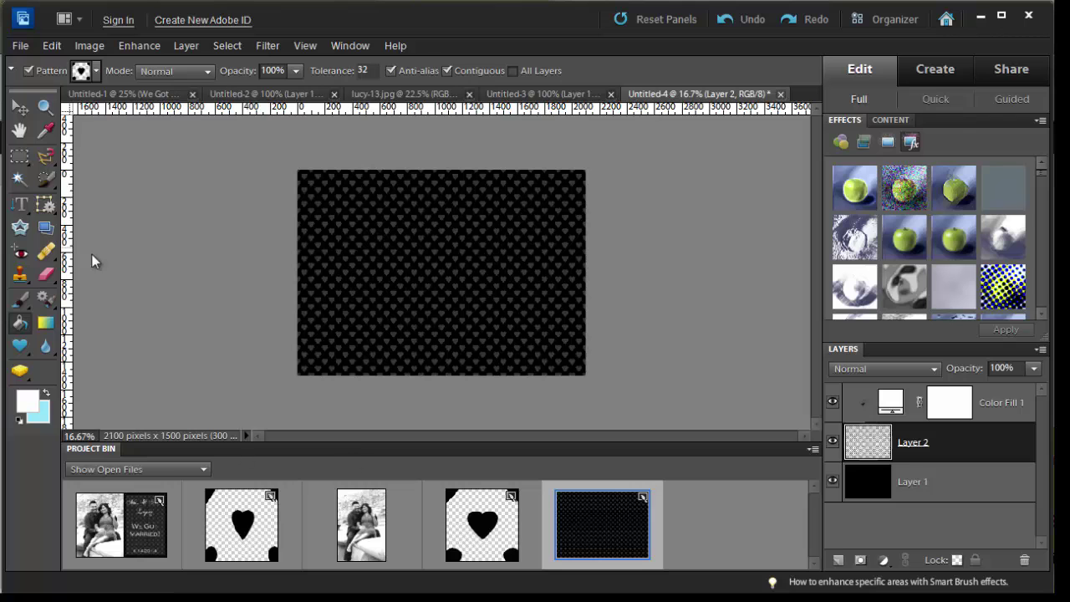
Step: Place the lucy-13.jpg photo in the announcement and move its layer to the top of the layer stack
left_click(19, 109)
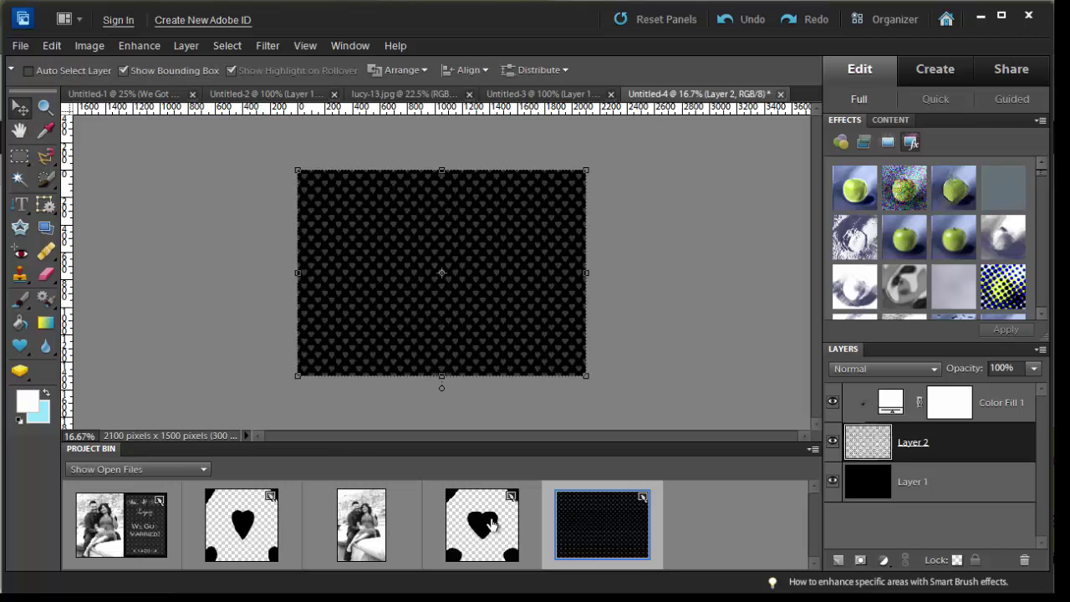
left_click(378, 528)
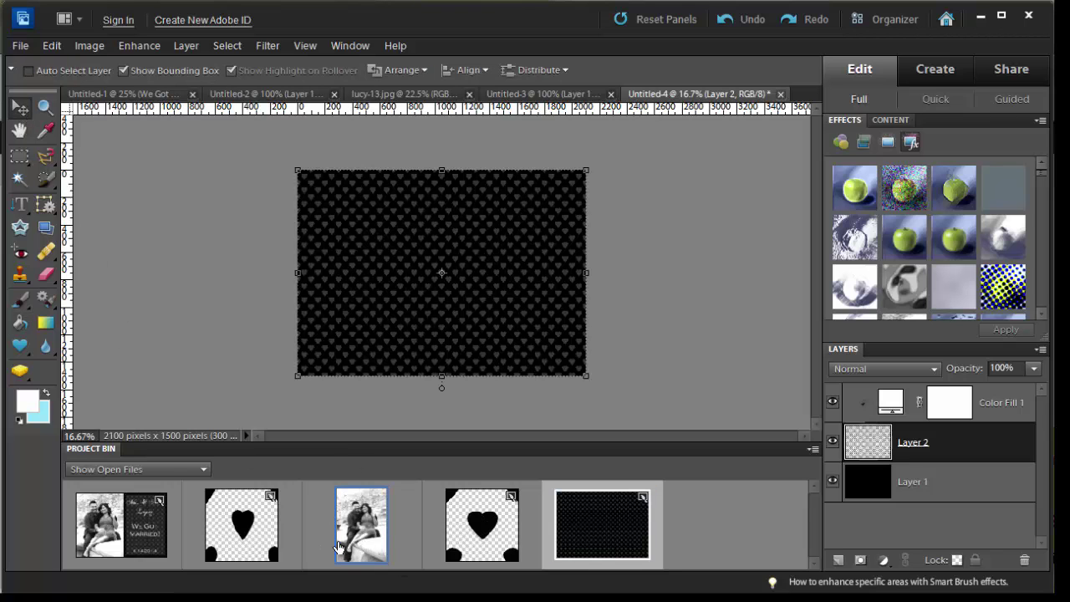
left_click_drag(360, 545, 348, 244)
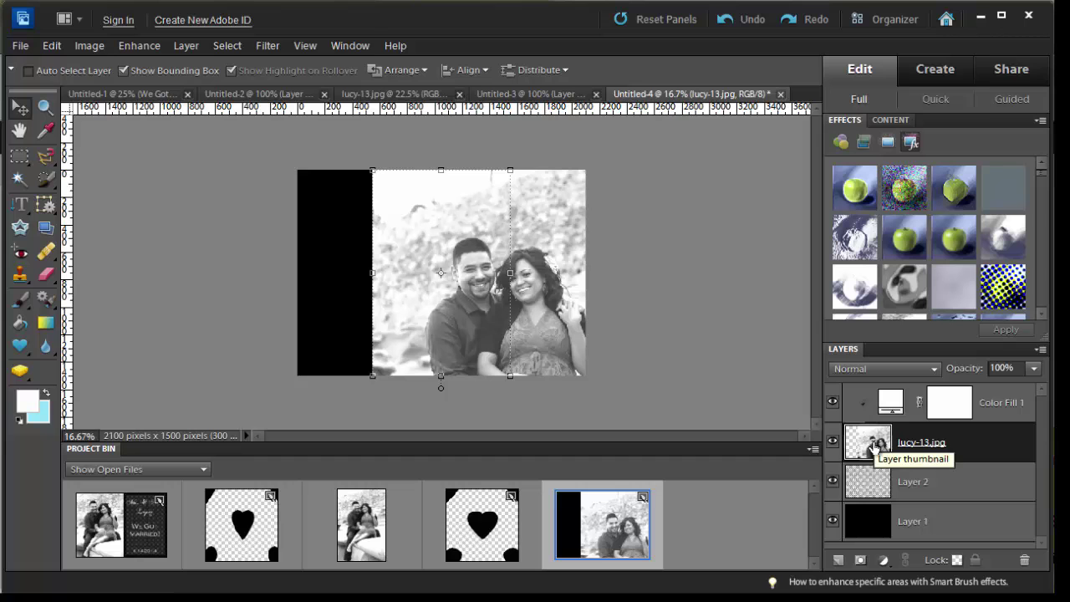
left_click_drag(872, 447, 876, 519)
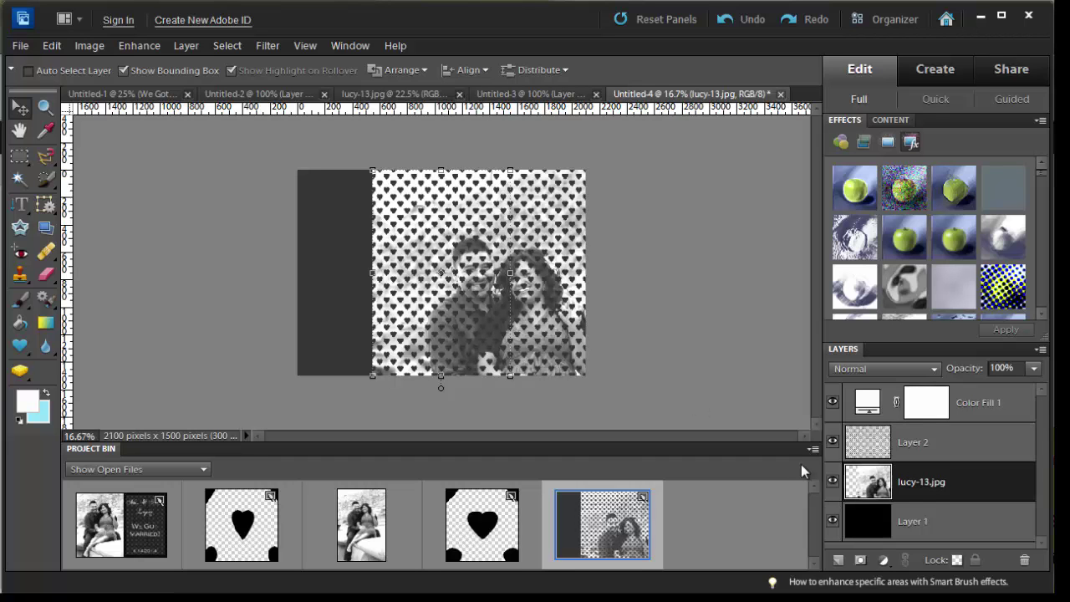
left_click_drag(942, 488, 941, 391)
Step: Move the photo toward the card's left side so it covers the left edge with both people in view
left_click_drag(422, 263, 321, 205)
mouse_move(433, 317)
left_mouse_down()
mouse_move(418, 307)
mouse_move(438, 321)
left_mouse_up()
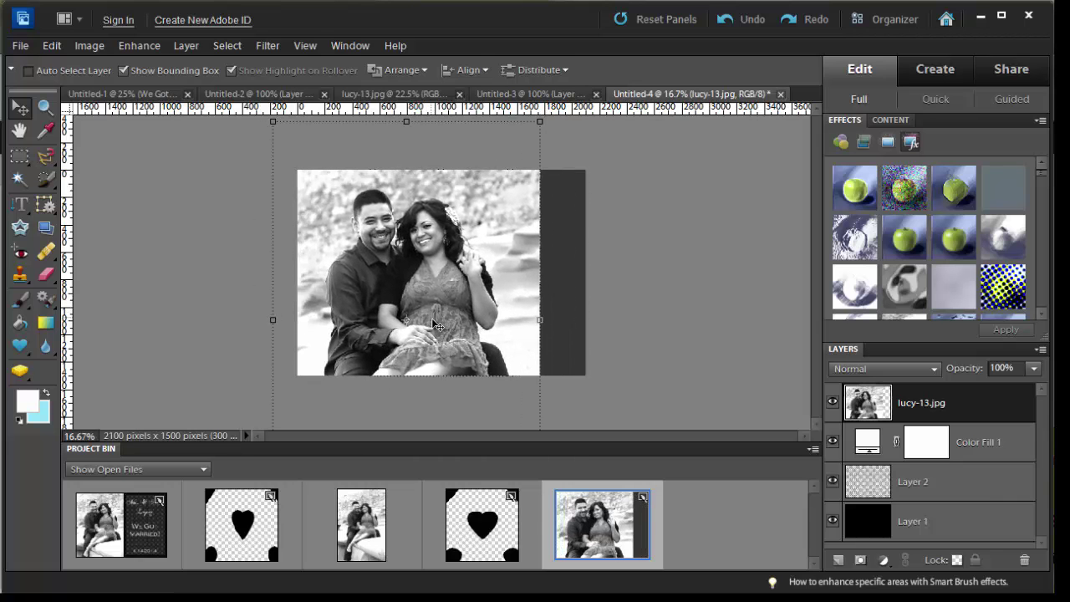
left_click_drag(327, 206, 302, 240)
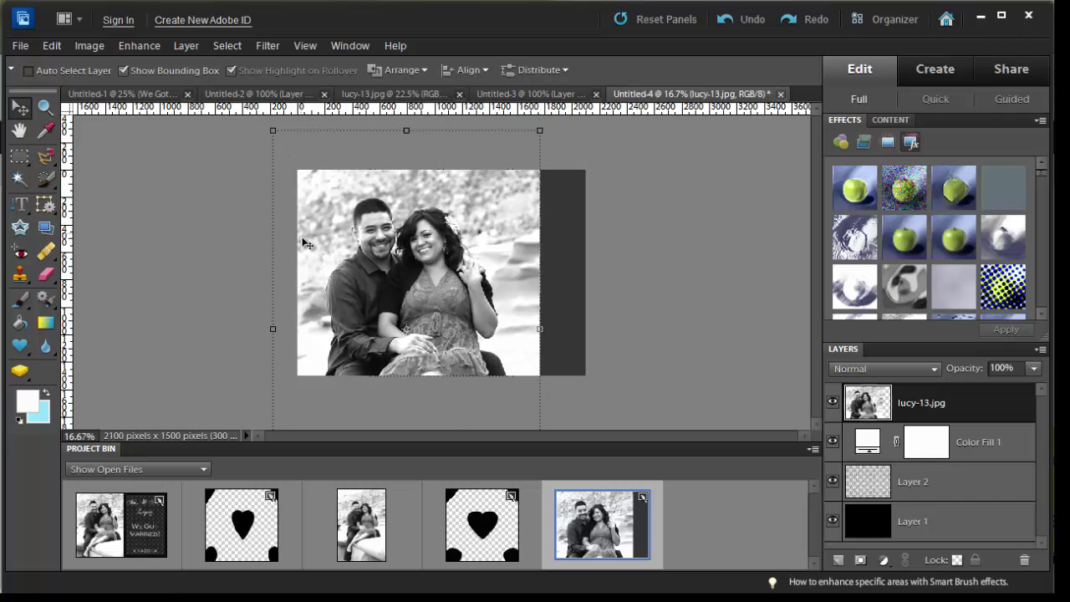
Step: Scale the photo proportionally to 57.6% over the card's left half, and clip the white color fill to the heart pattern layer again
left_click(273, 131)
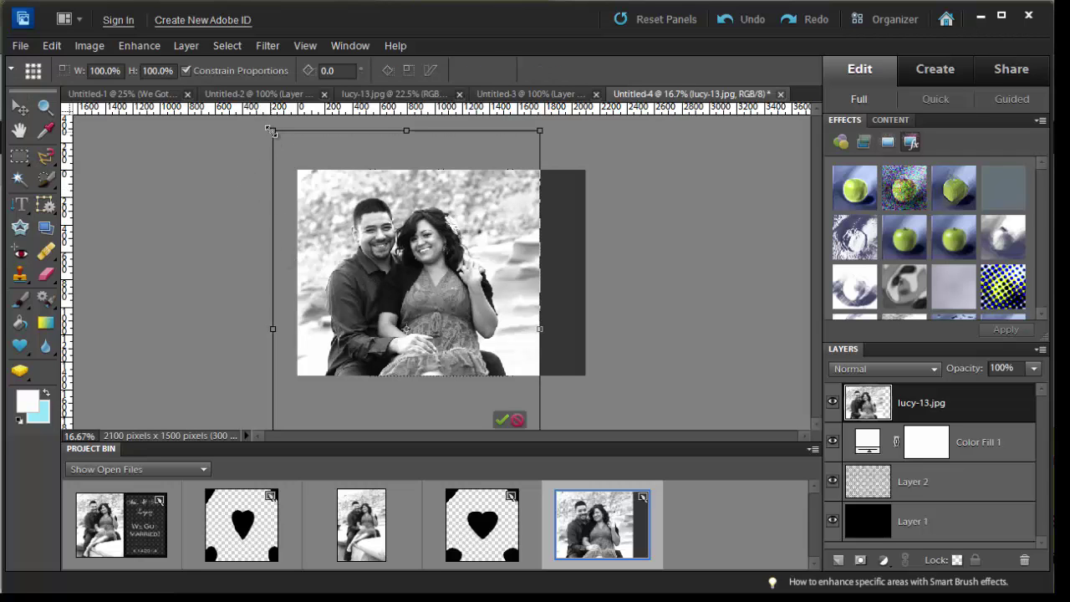
left_click_drag(273, 131, 272, 132)
left_click(186, 71)
left_click_drag(273, 132, 380, 253)
left_click_drag(533, 292, 451, 159)
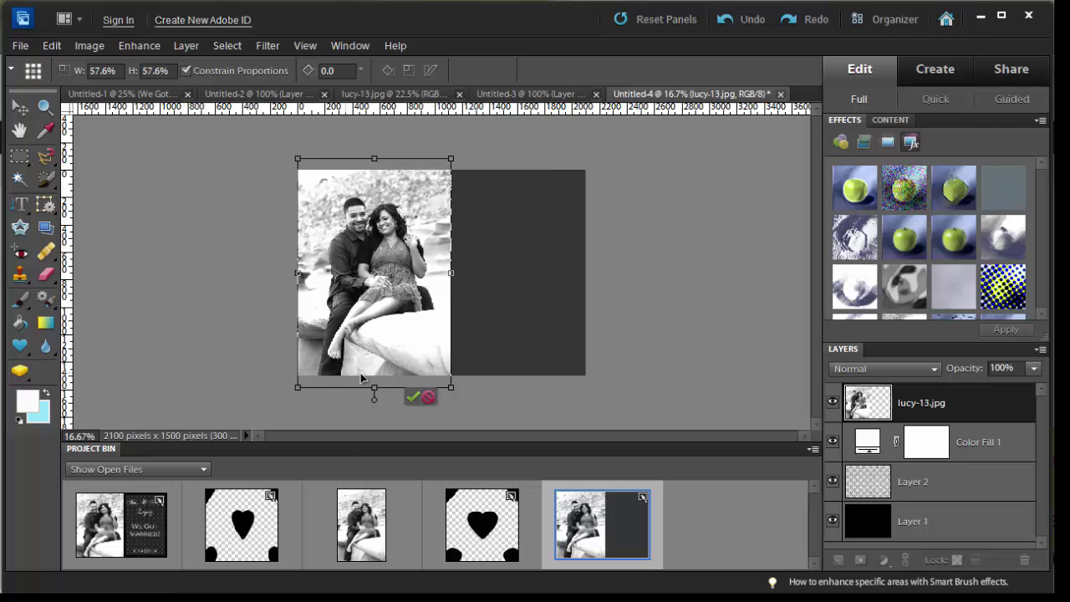
left_click(411, 399)
key("ctrl+g")
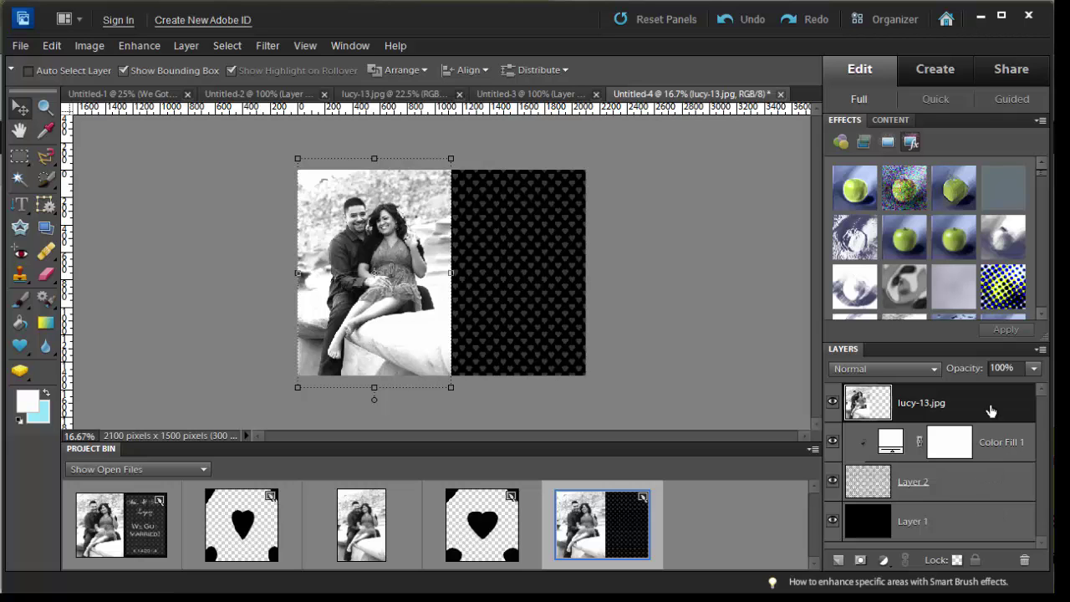
Step: Examine the layers of the finished sample announcement, toggling its Shape 4 layer's visibility, and return to the new card
left_click(106, 536)
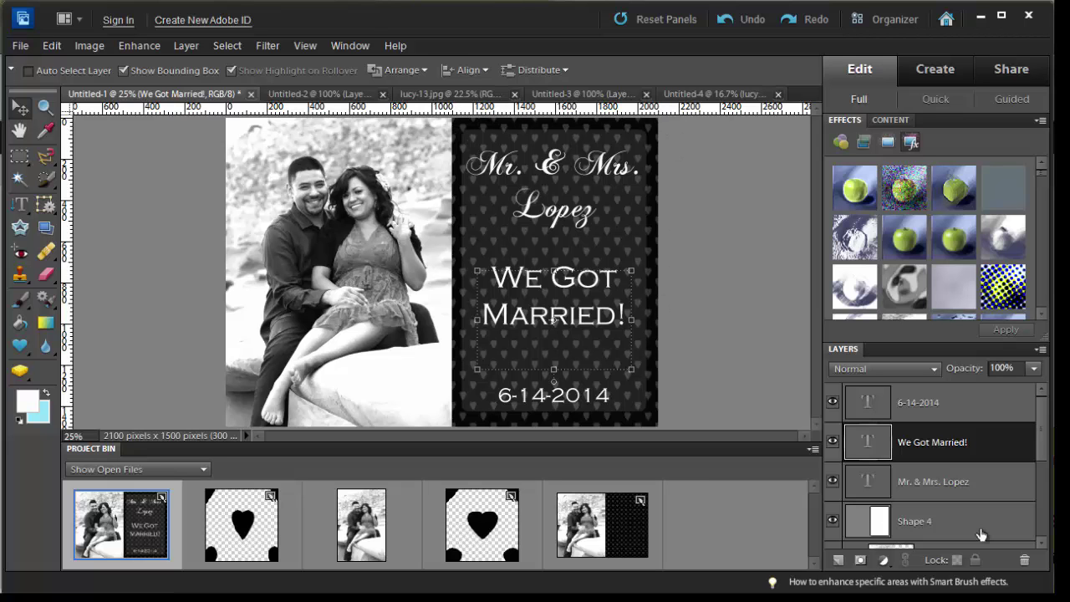
left_click_drag(1046, 420, 1043, 457)
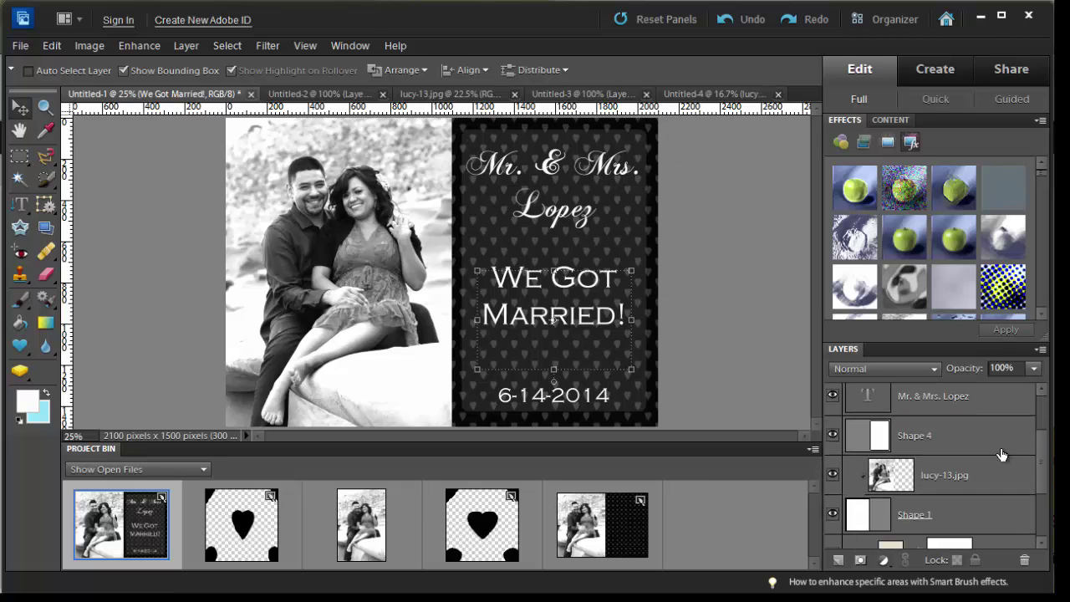
left_click(833, 435)
left_click(833, 436)
left_click(602, 524)
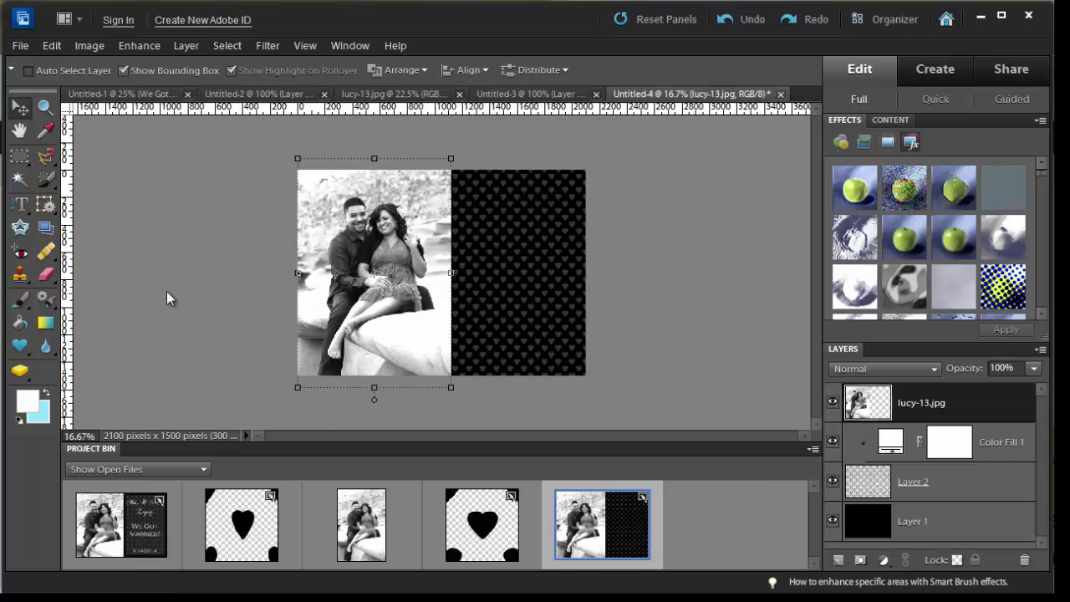
Step: Draw a white rounded rectangle with a 35 px radius just inside the card's heart-patterned area, and set its opacity to 15%
left_click(19, 345)
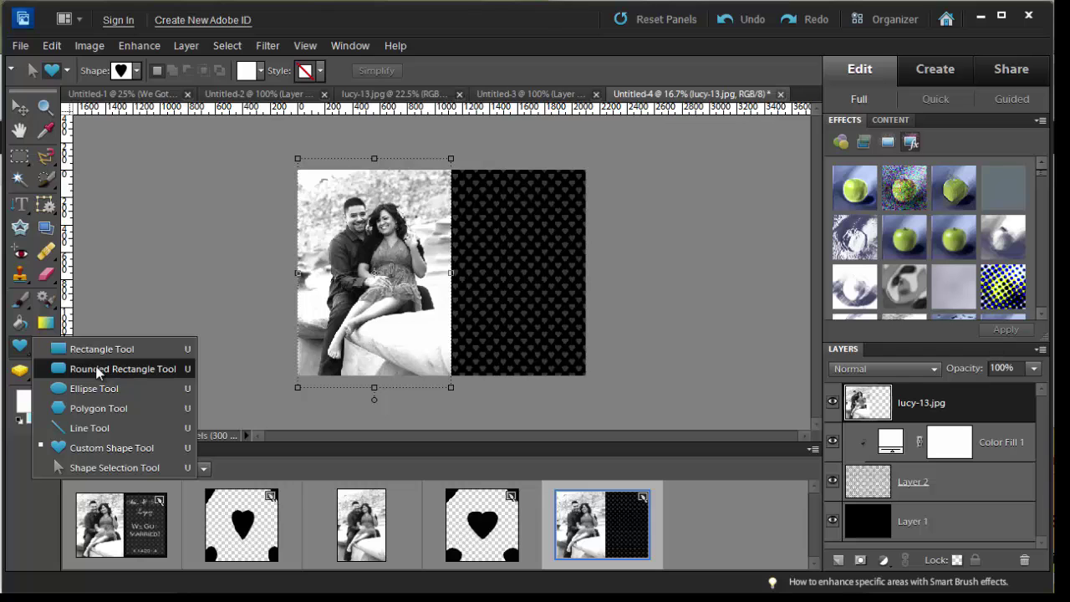
left_click(98, 369)
left_click_drag(458, 179, 579, 368)
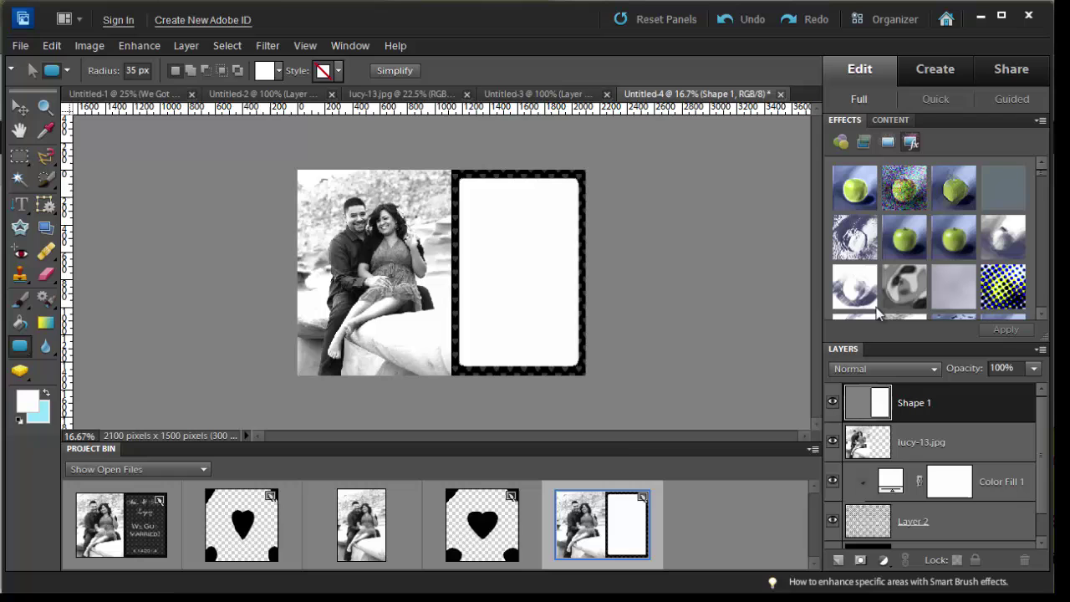
left_click(1033, 369)
mouse_move(968, 382)
left_mouse_down()
mouse_move(950, 388)
mouse_move(959, 384)
left_mouse_up()
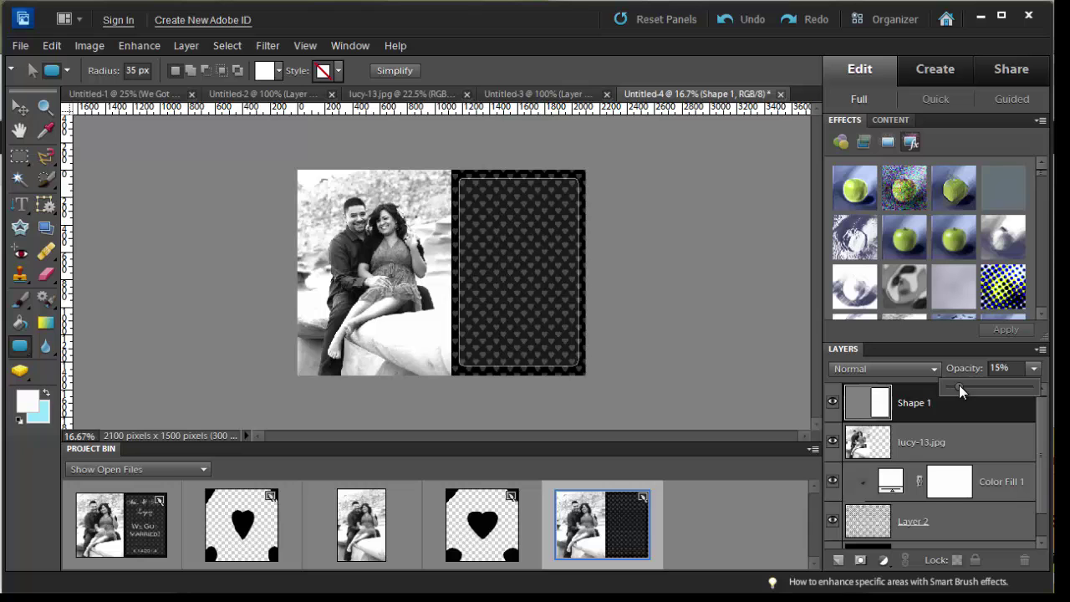
left_click(938, 420)
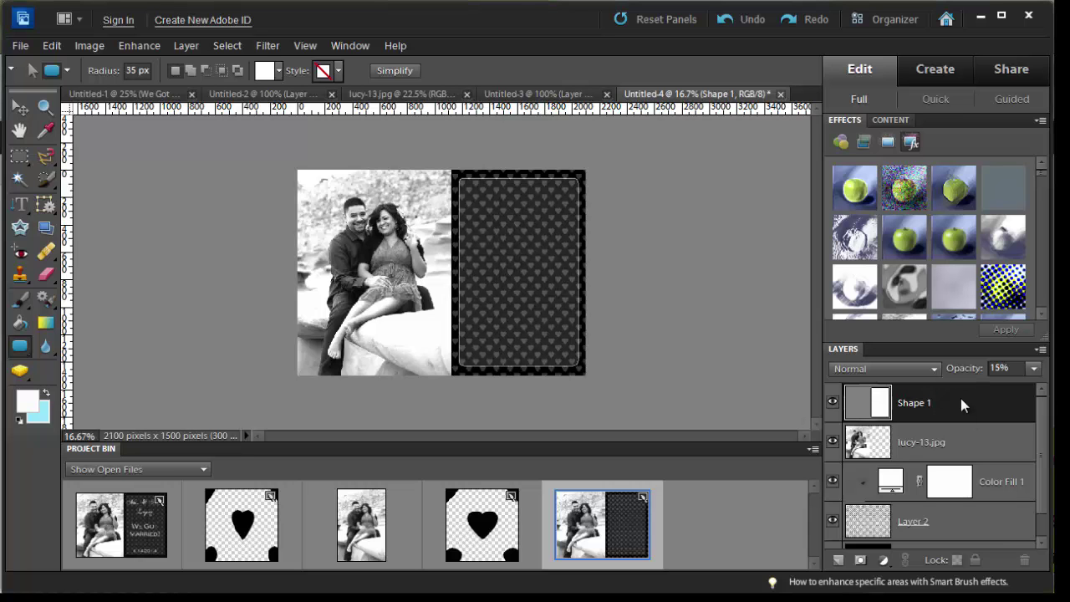
Step: Add a ChopinScript heading in the upper part of the patterned panel reading "Mr. & Mrs." with the couple's surname on a second line
left_click(20, 204)
left_click(79, 208)
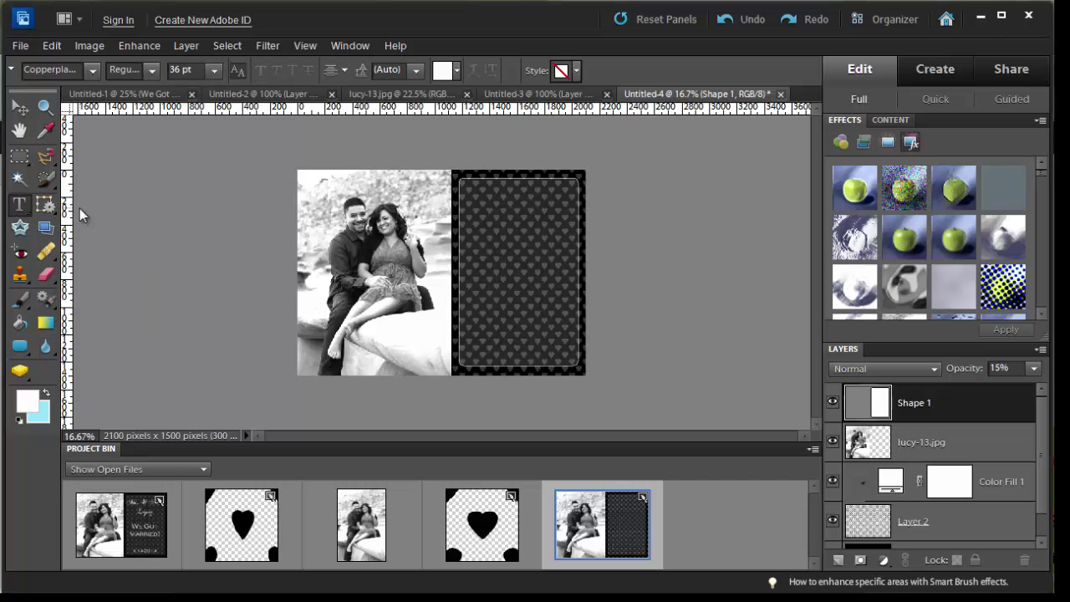
left_click(838, 560)
left_click(518, 219)
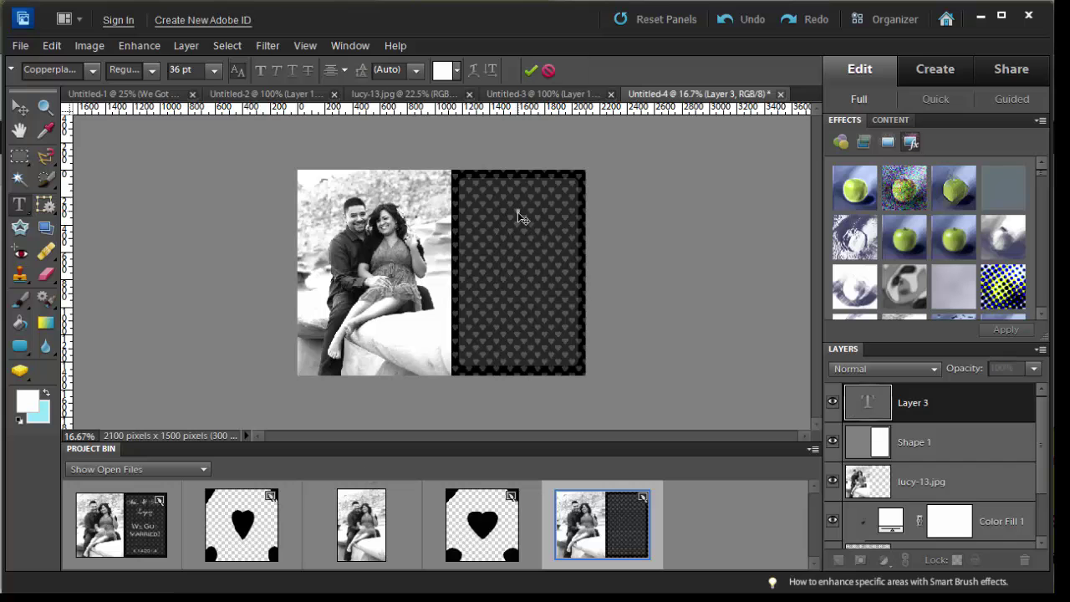
left_click(92, 71)
scroll(90, 139, "up", 6)
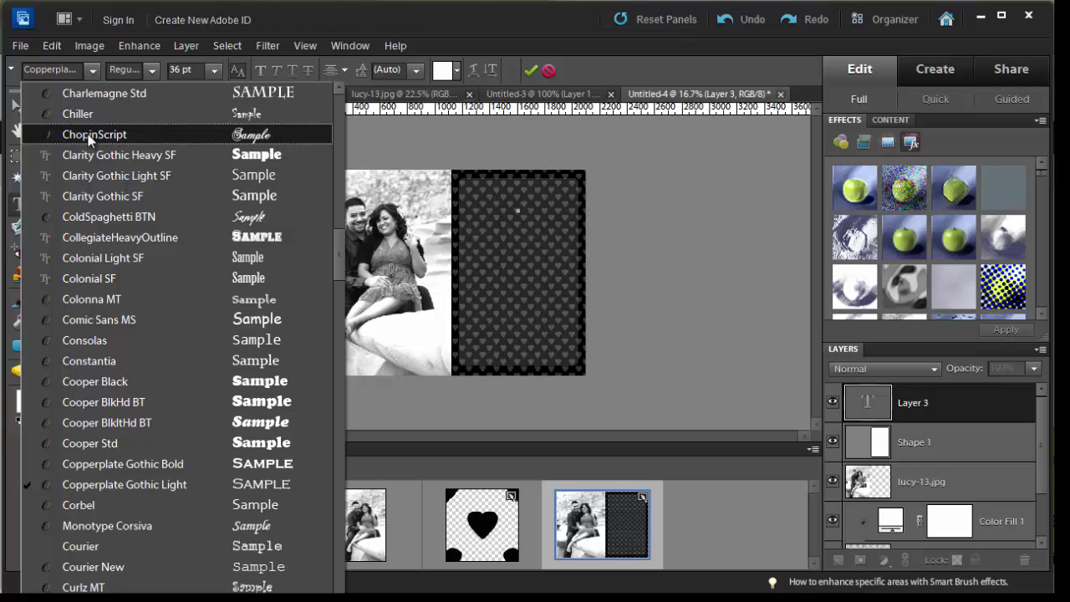
left_click(88, 138)
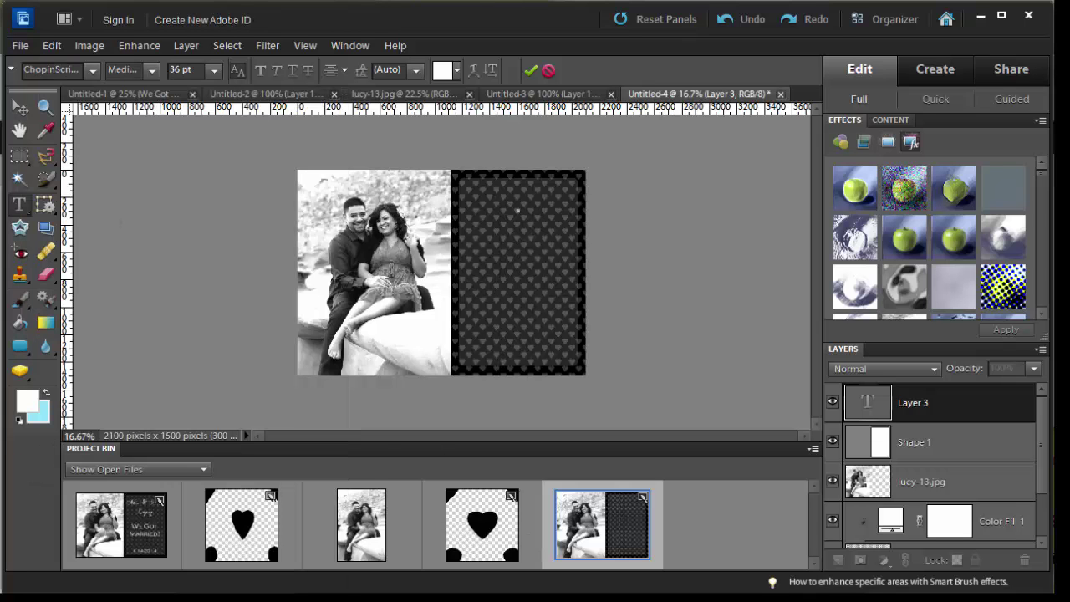
type("Mr.")
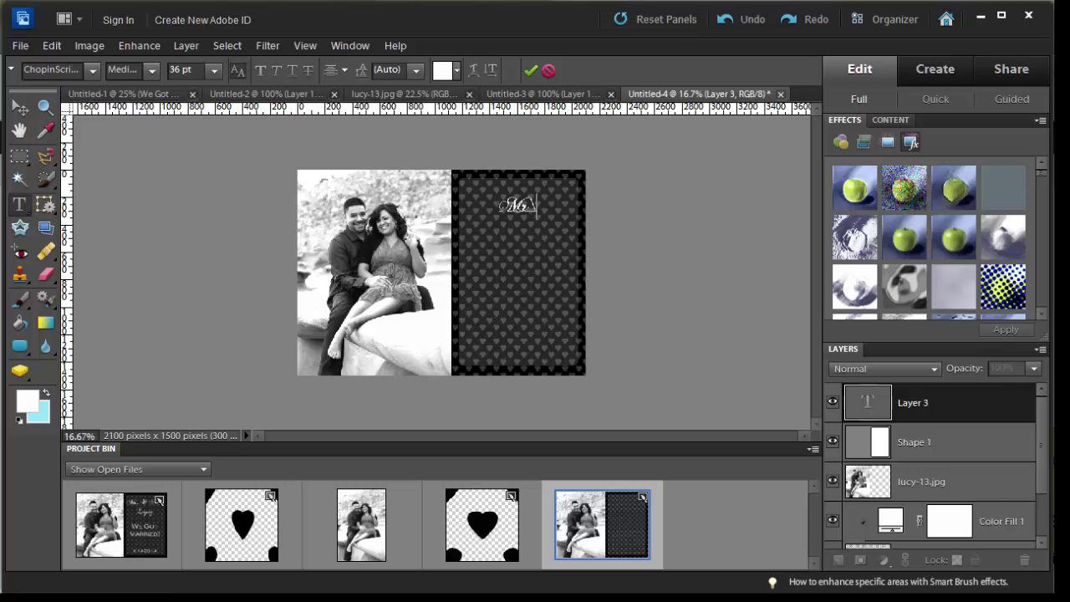
type(" & Mrs.")
key("Return")
type("Lopez")
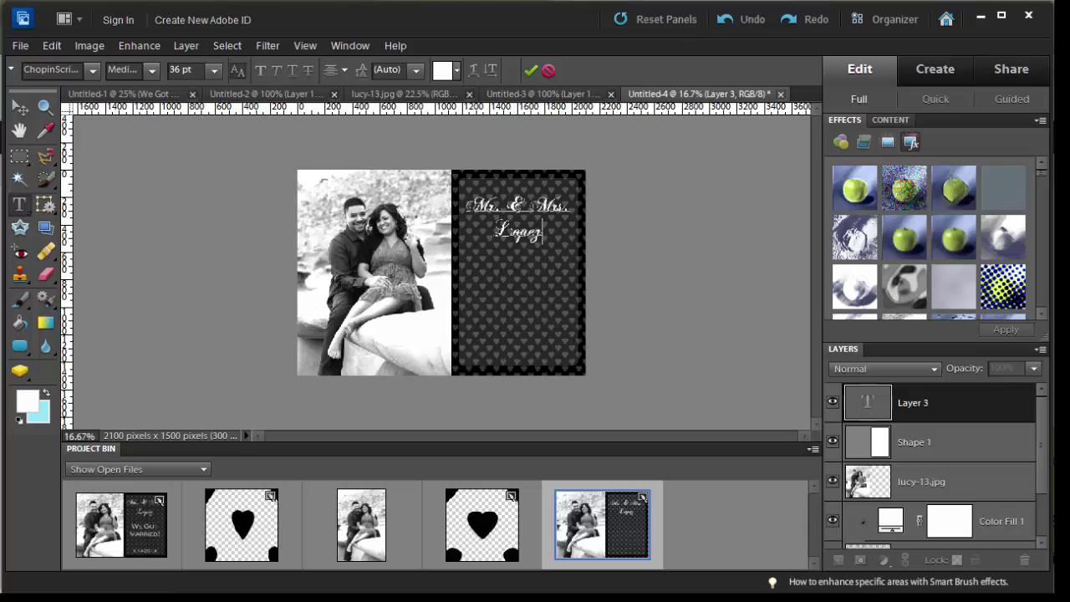
Step: Set the whole couple's-name heading to 41 pt without faux bold and commit the text
key("ctrl+equal")
key("ctrl+Return")
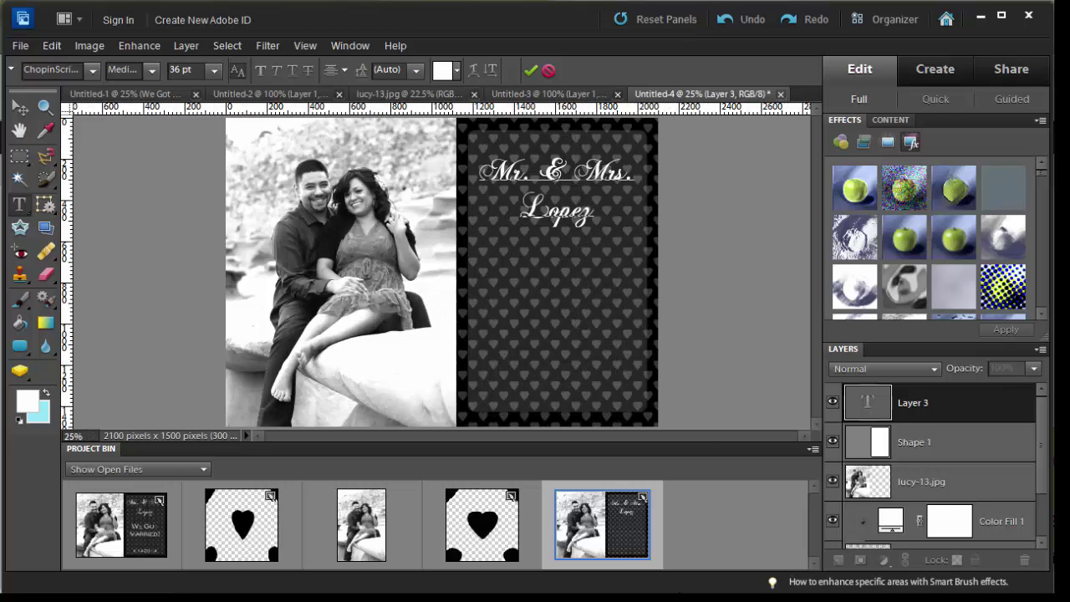
left_click_drag(594, 214, 480, 160)
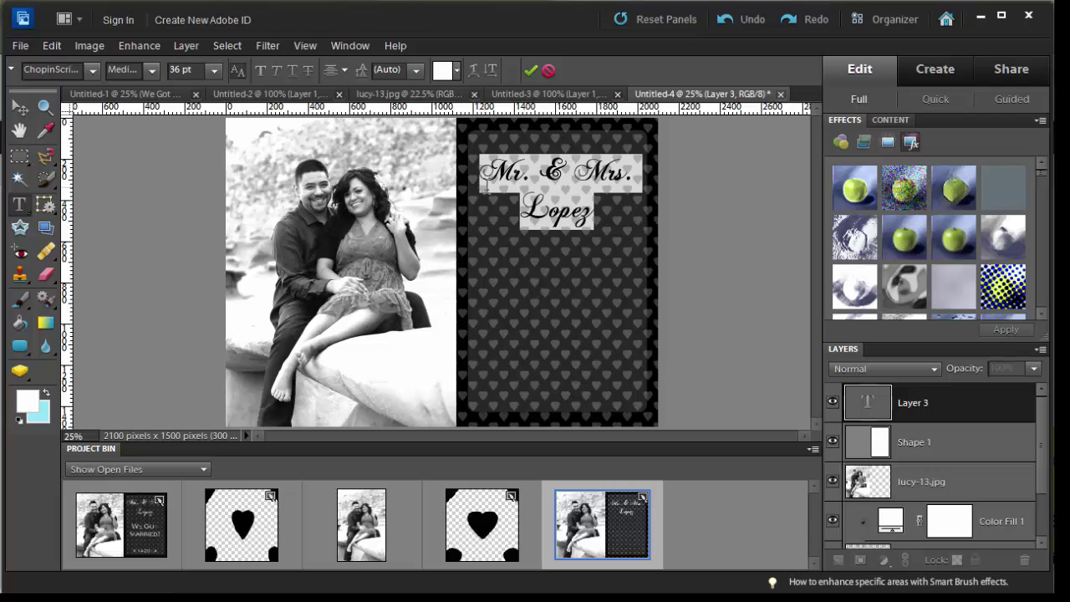
left_click(215, 71)
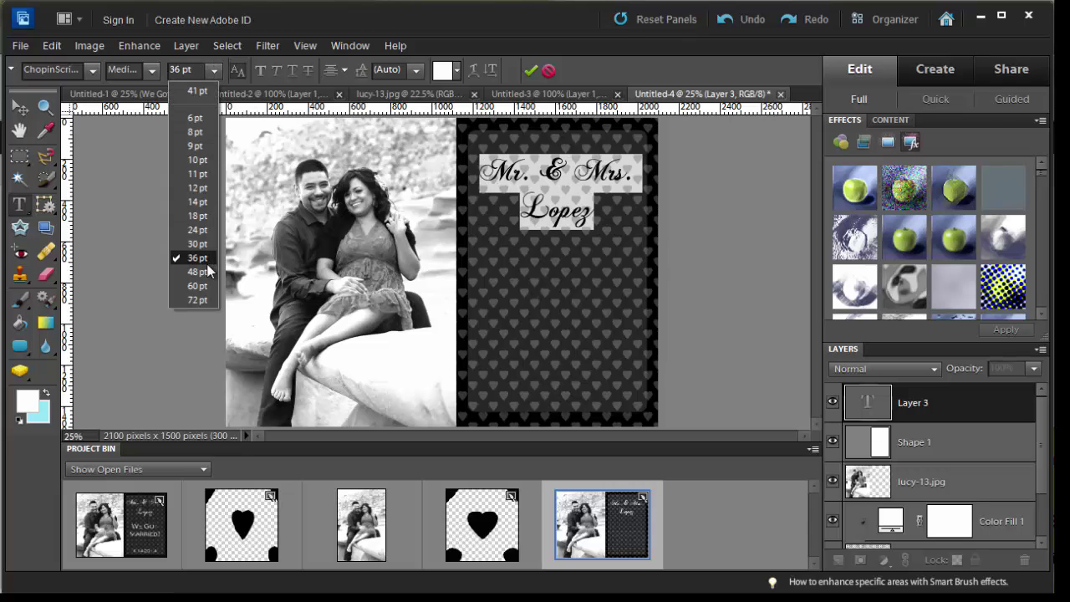
left_click(197, 91)
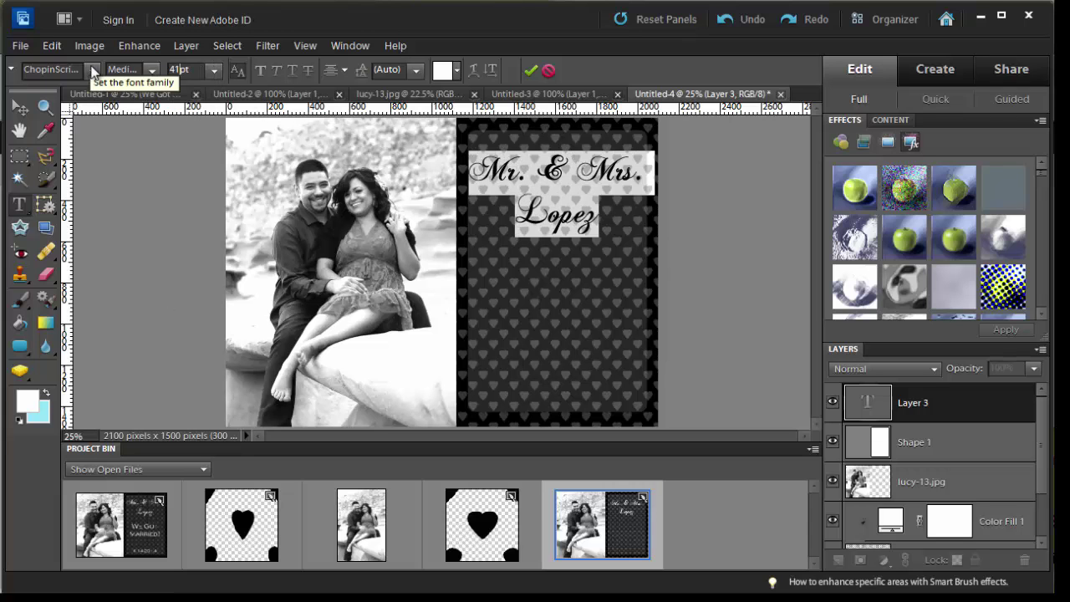
left_click(260, 71)
left_click(260, 72)
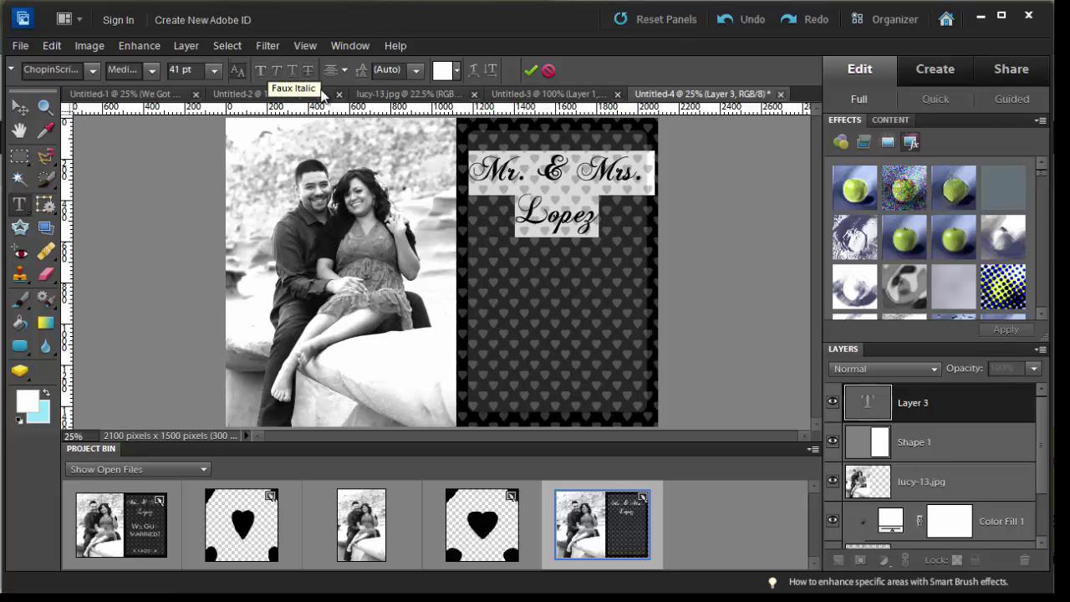
left_click(637, 298)
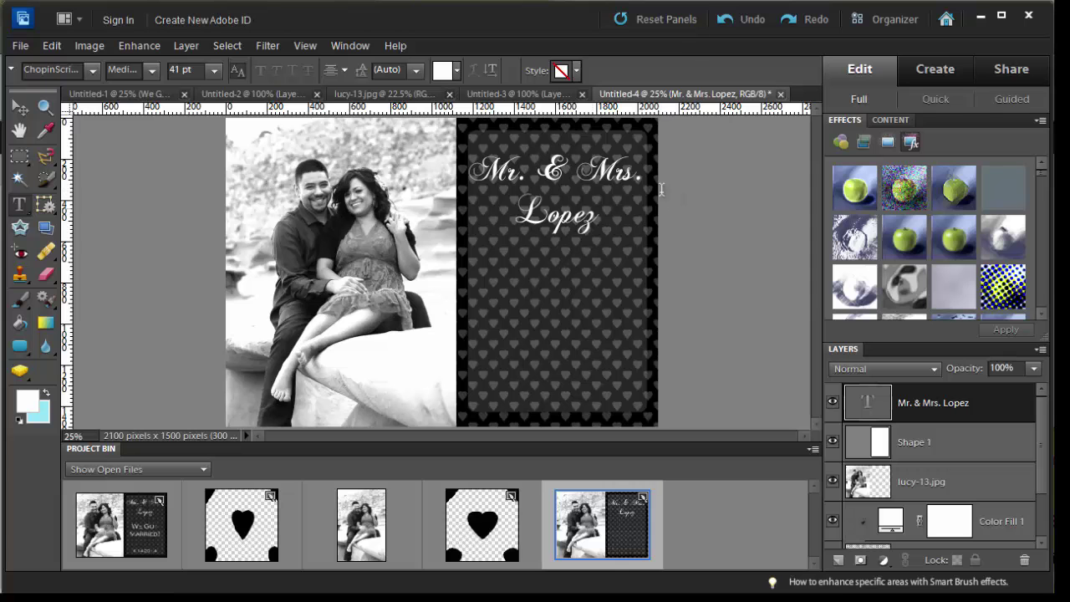
Step: Add the text "We Got Married!" on two lines below the heading in Copperplate Gothic Light
left_click(553, 283)
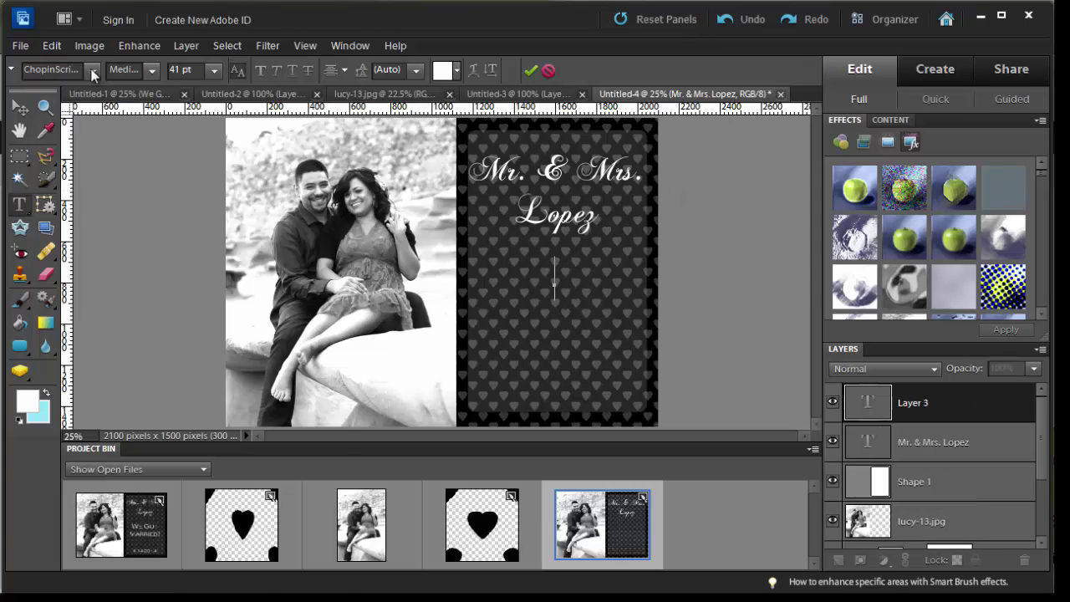
left_click(90, 71)
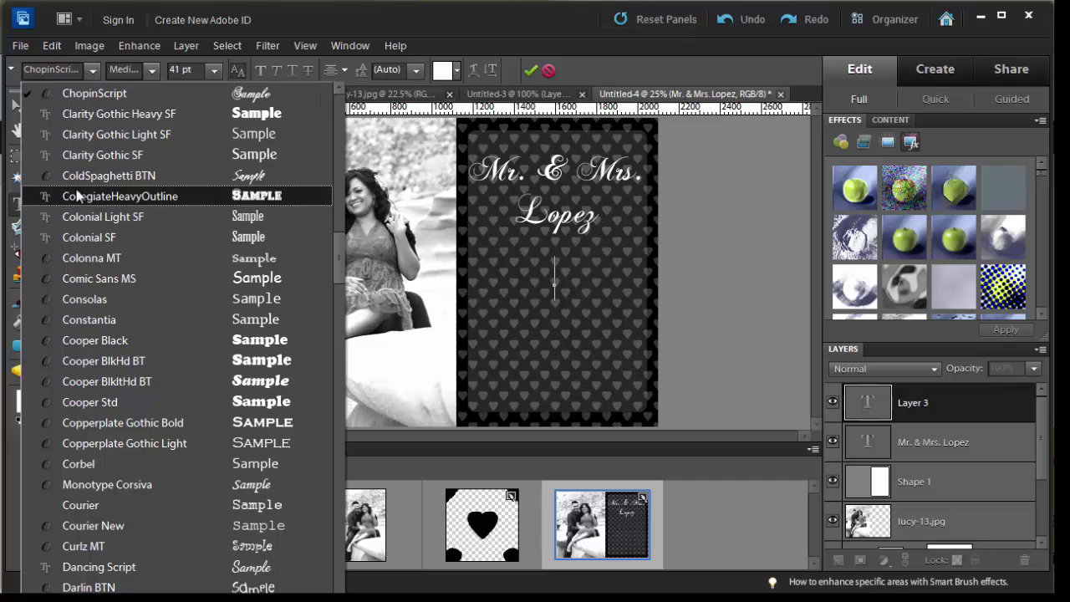
left_click(125, 444)
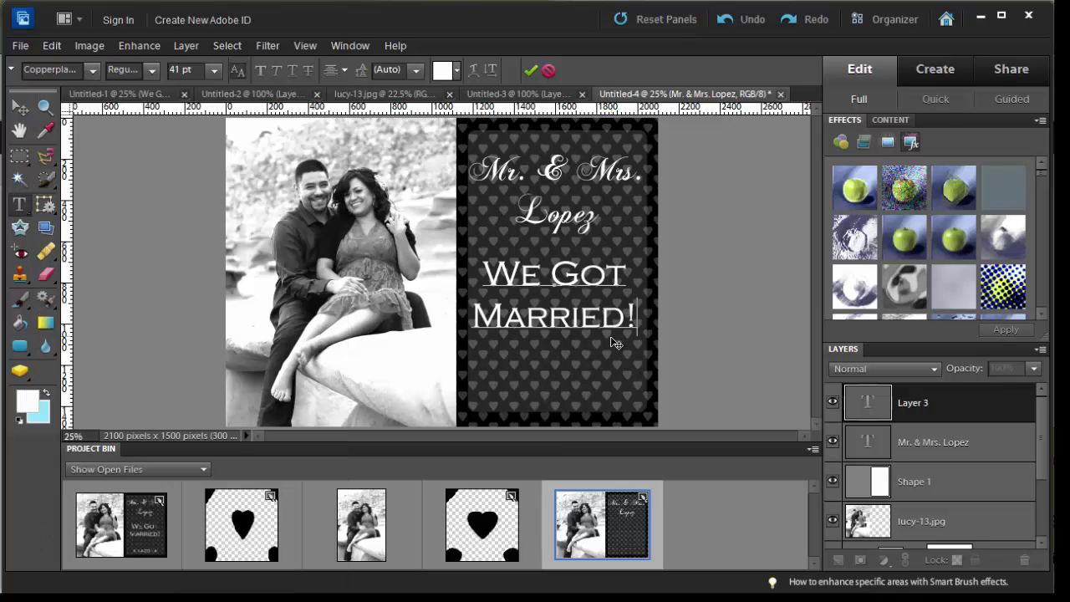
left_click(874, 410)
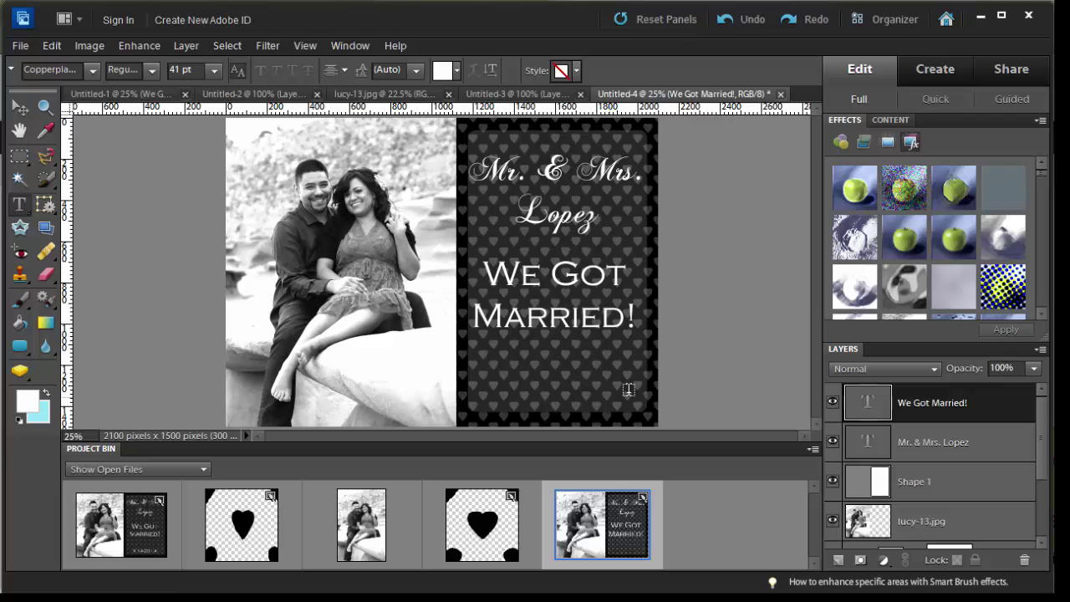
Step: Add the date "6-14-2014" below the "We Got Married!" text and set it to 30 pt
left_click(561, 398)
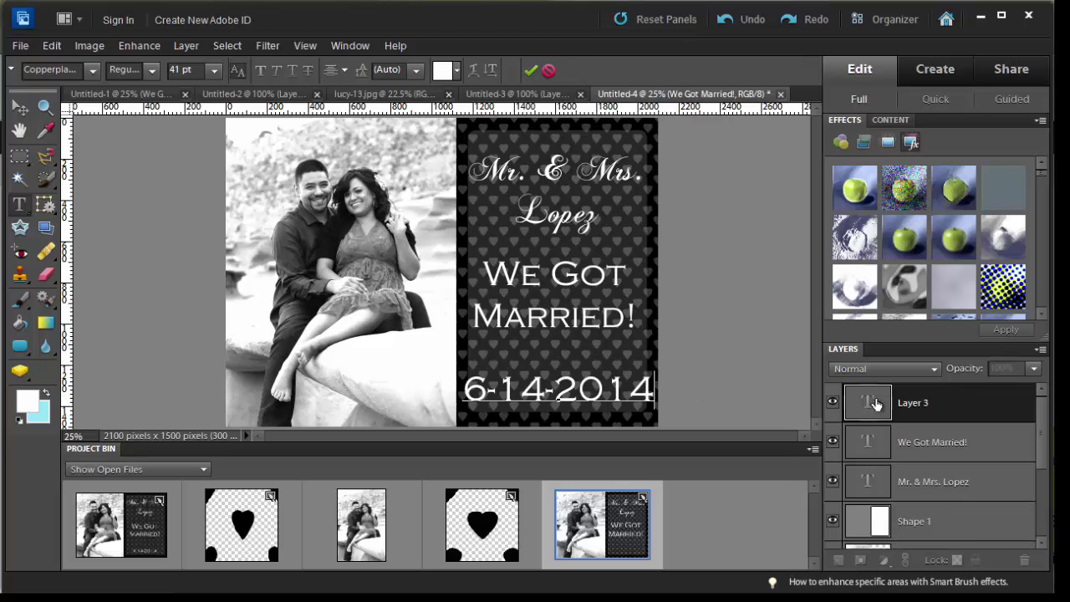
left_click(870, 405)
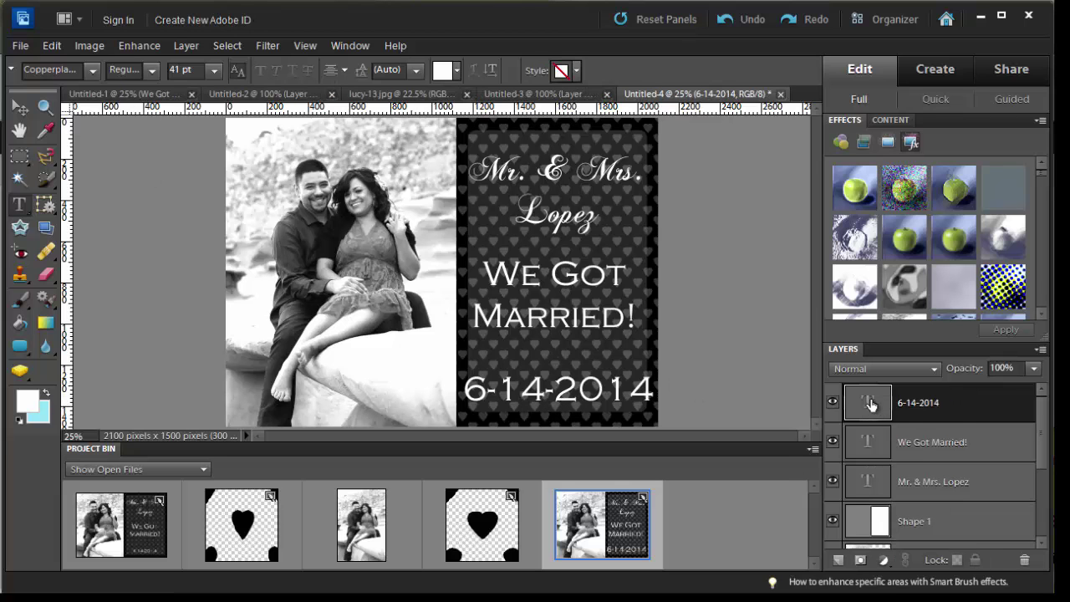
double_click(871, 405)
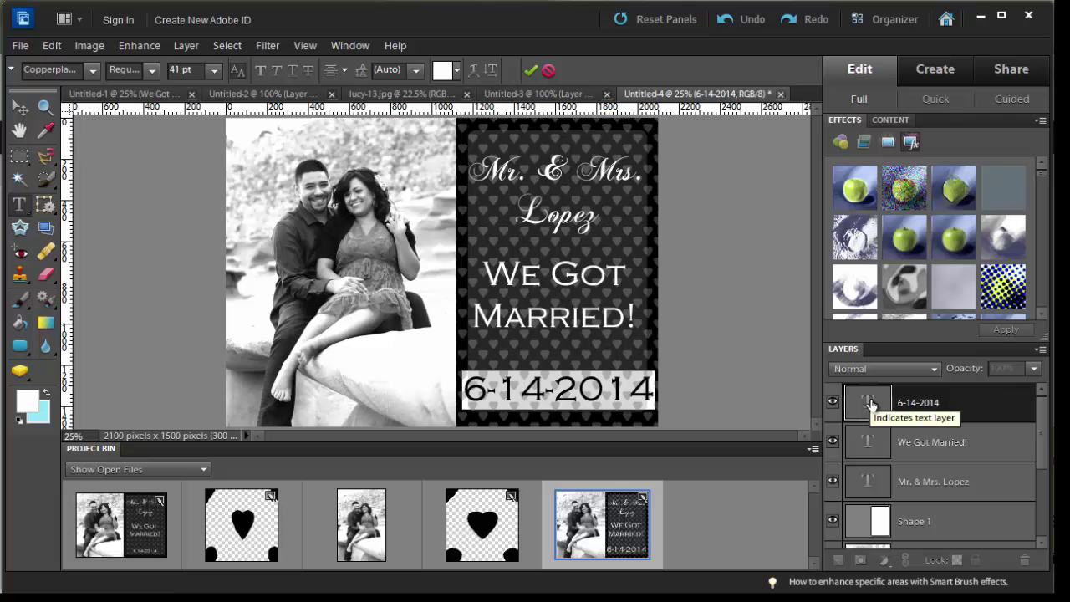
left_click(214, 70)
left_click(189, 253)
left_click(214, 70)
left_click(190, 238)
Step: Add the vertical text "2014" and place it along the photo's lower right edge
left_click(21, 209)
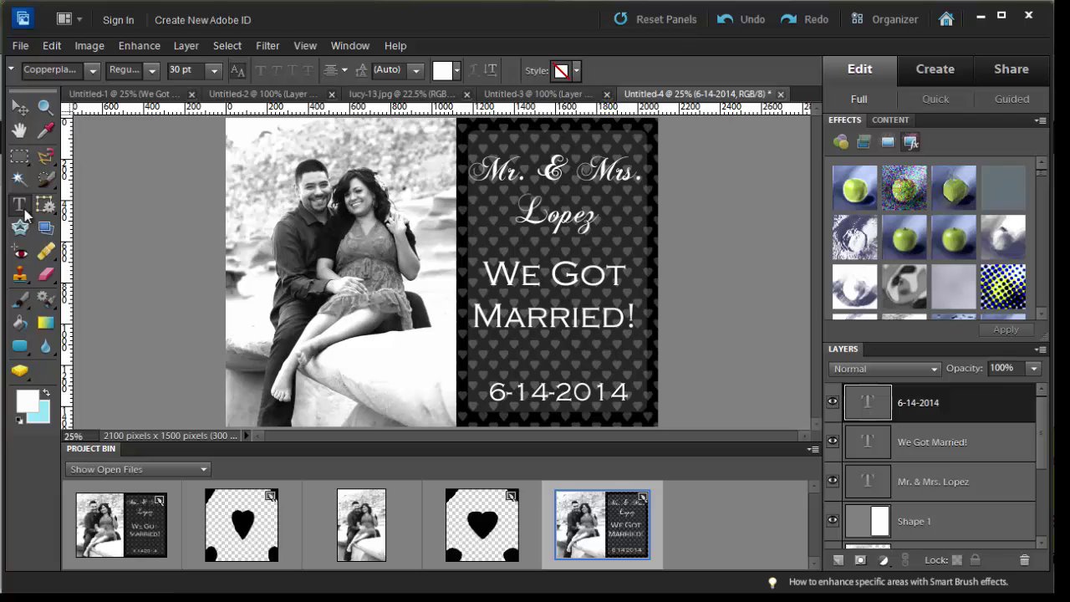
left_click(26, 214)
left_click(70, 205)
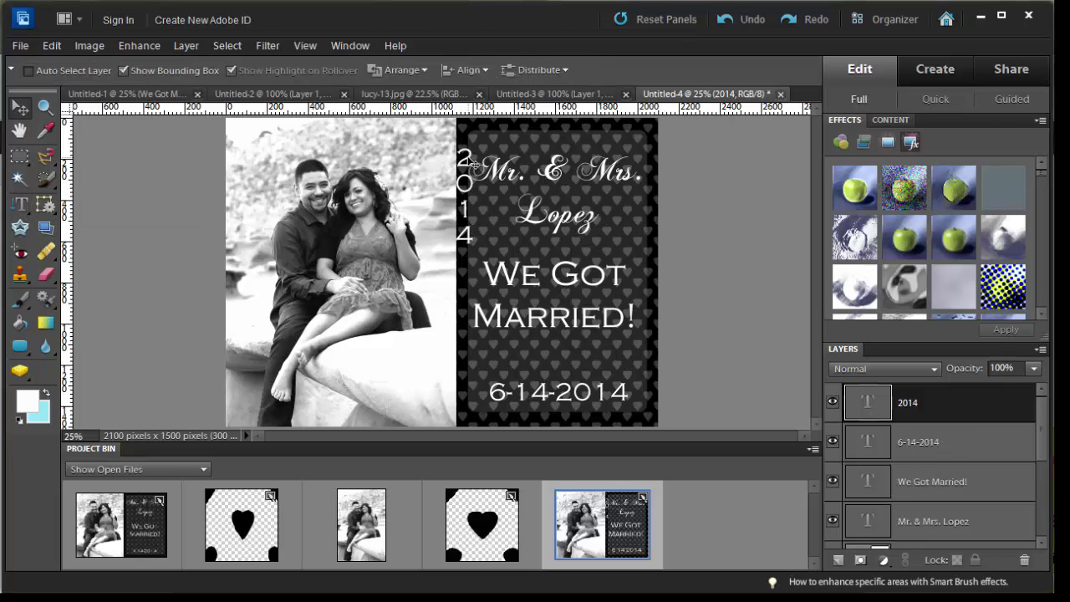
left_click_drag(469, 159, 447, 340)
Step: Recolor the vertical "2014" text black and hide its layer
double_click(882, 398)
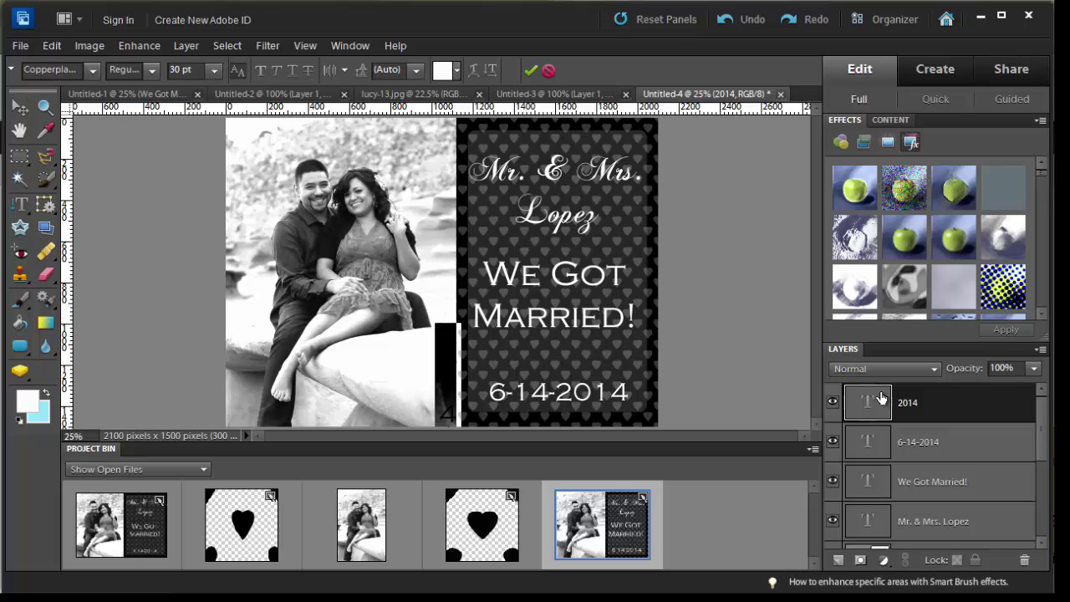
left_click(20, 107)
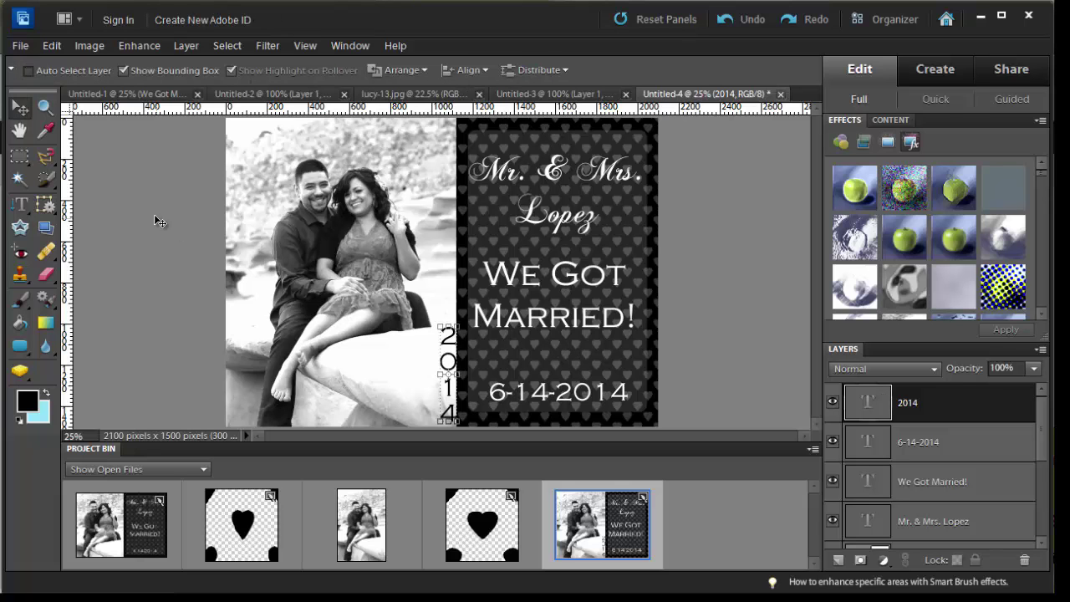
left_click(832, 405)
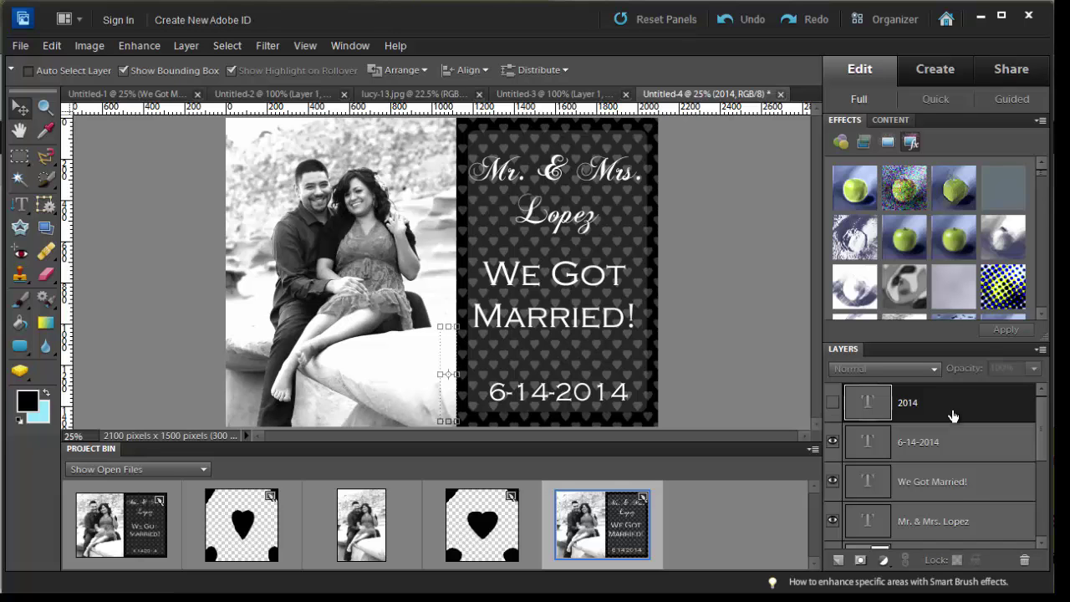
Step: Select the solid black background layer, Layer 1, beneath the heart pattern
left_click(957, 439)
scroll(967, 504, "down", 3)
scroll(962, 493, "up", 2)
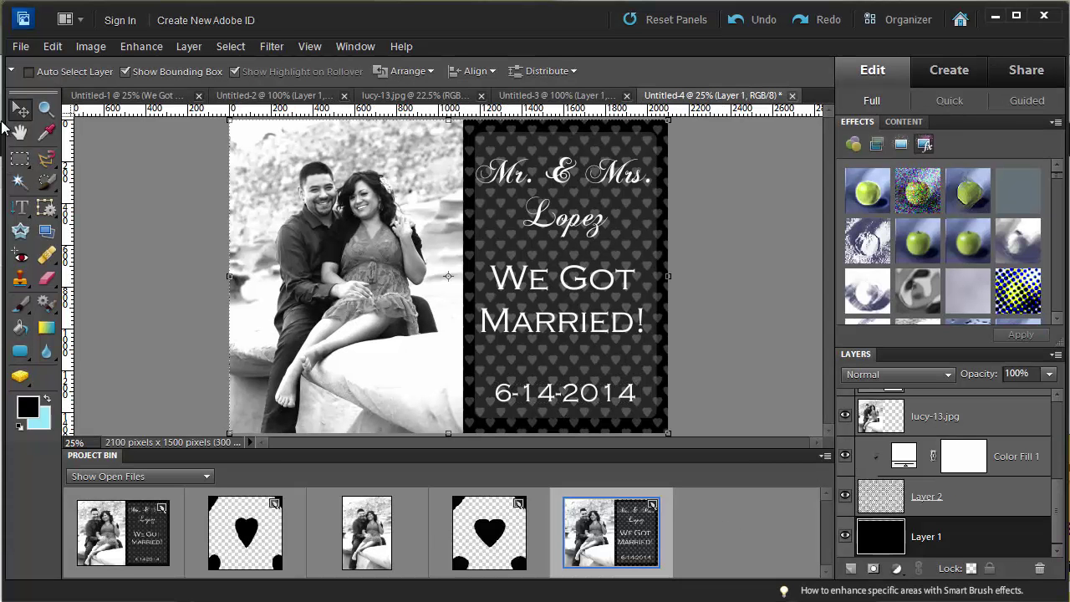
left_click(21, 48)
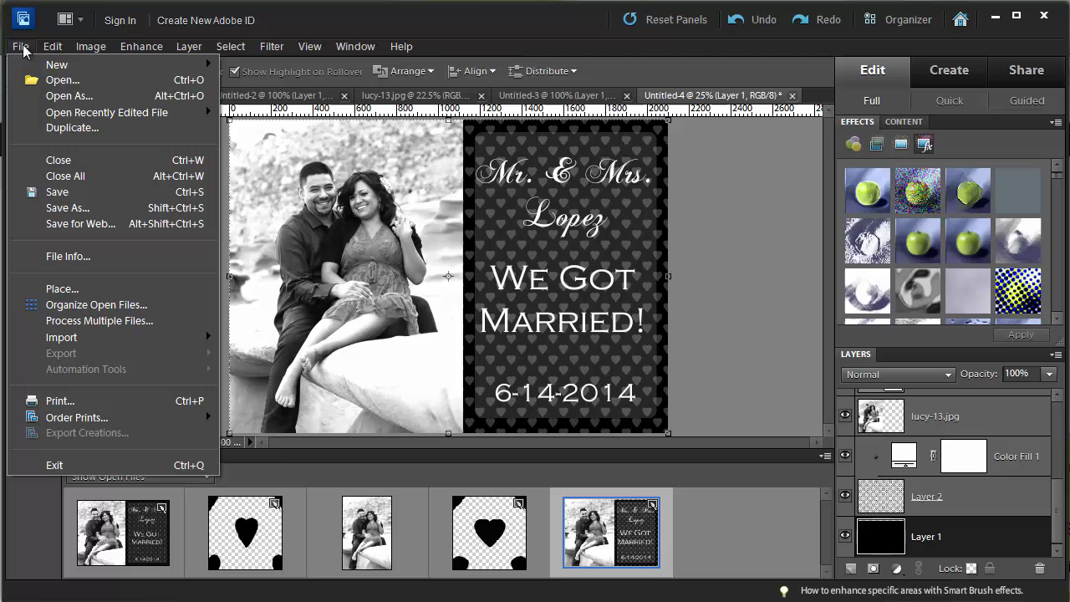
left_click(67, 209)
left_click(582, 500)
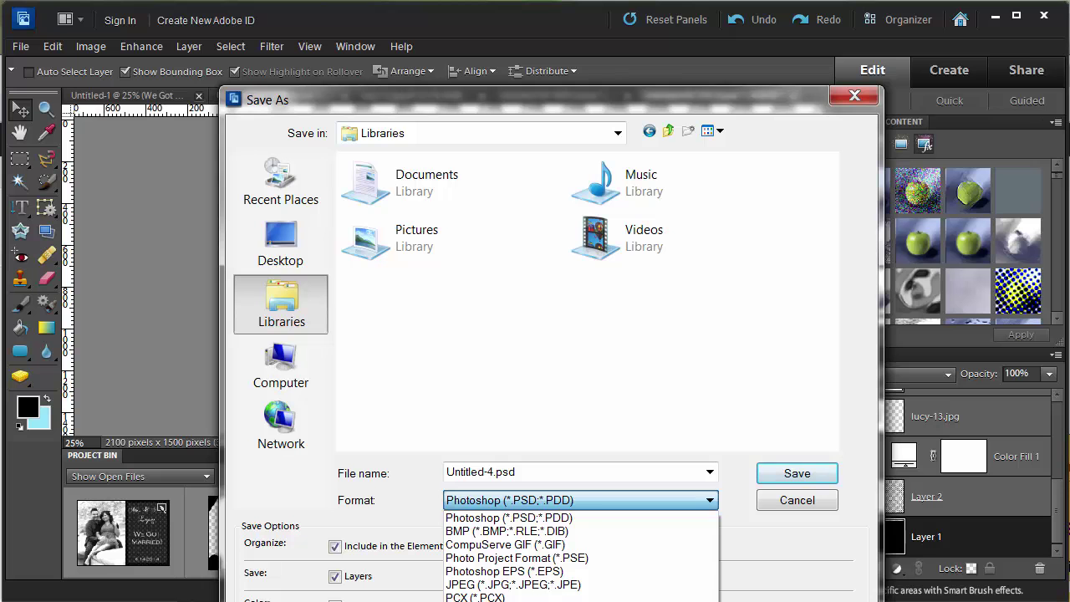
left_click(514, 585)
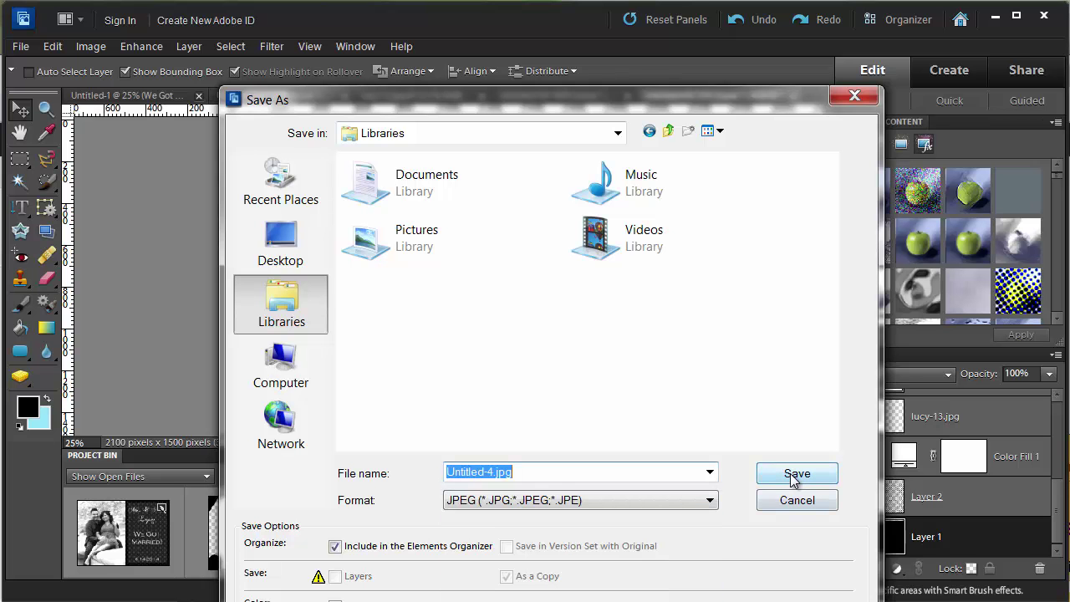
left_click(797, 500)
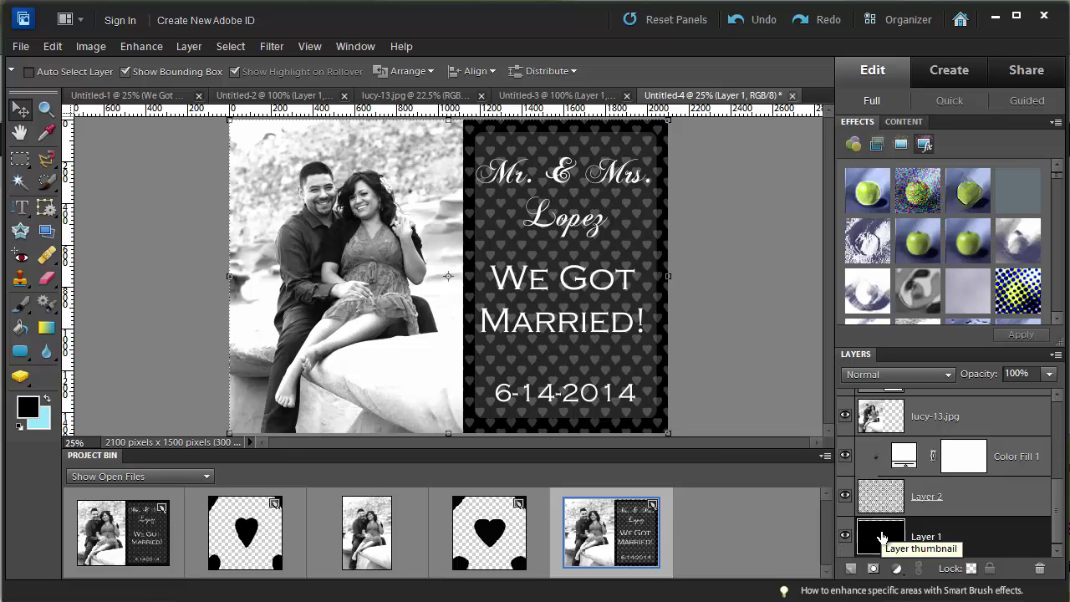
Step: Choose a medium blue foreground color and fill the background layer with it using the Paint Bucket
left_click(47, 400)
left_click(31, 410)
left_click_drag(1001, 363, 1037, 358)
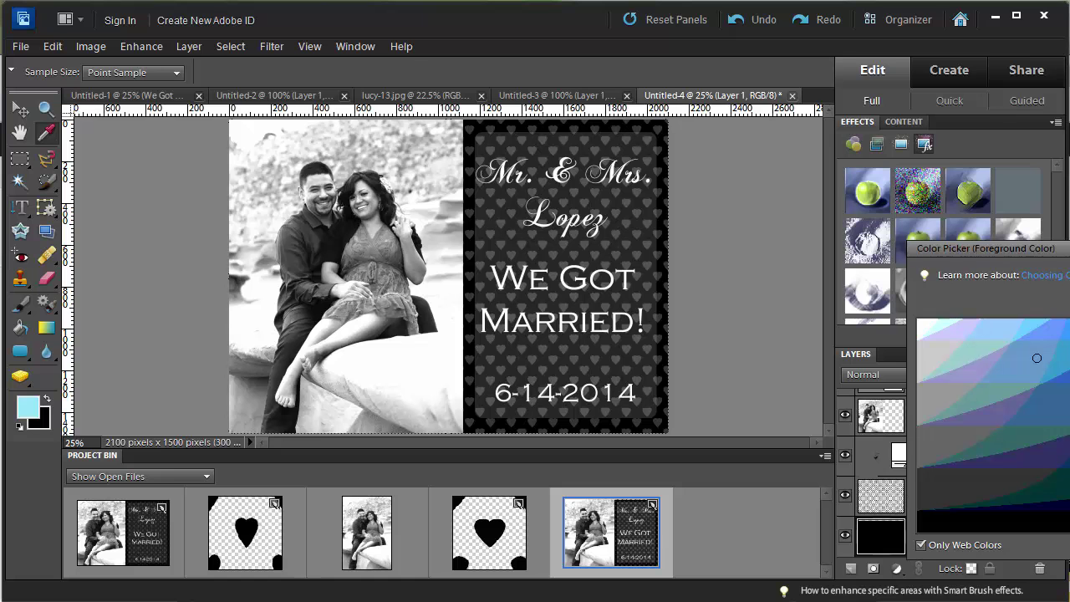
key("Return")
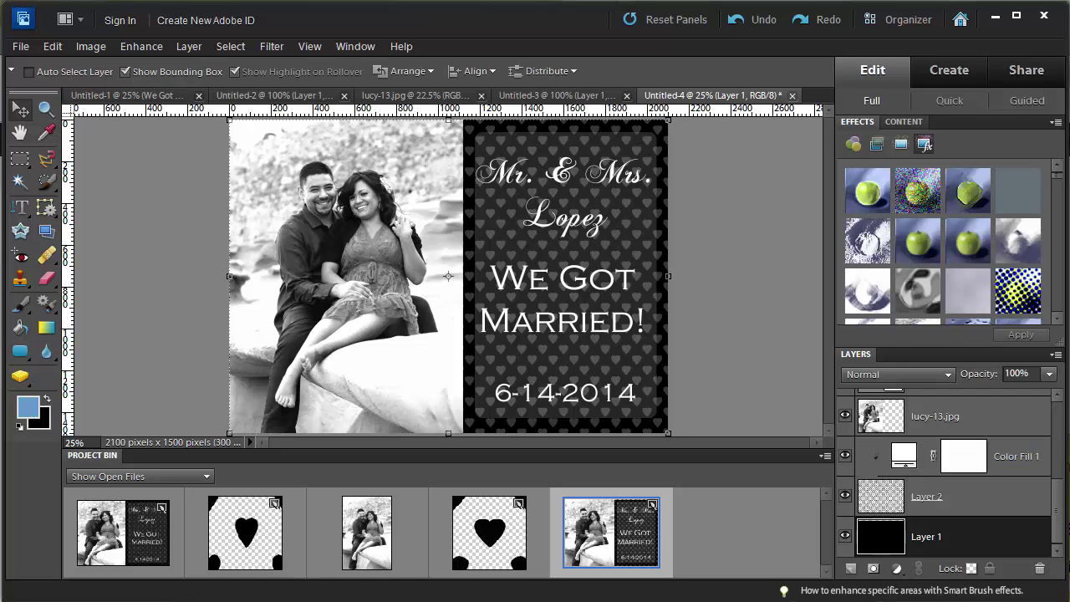
left_click(20, 327)
left_click(29, 72)
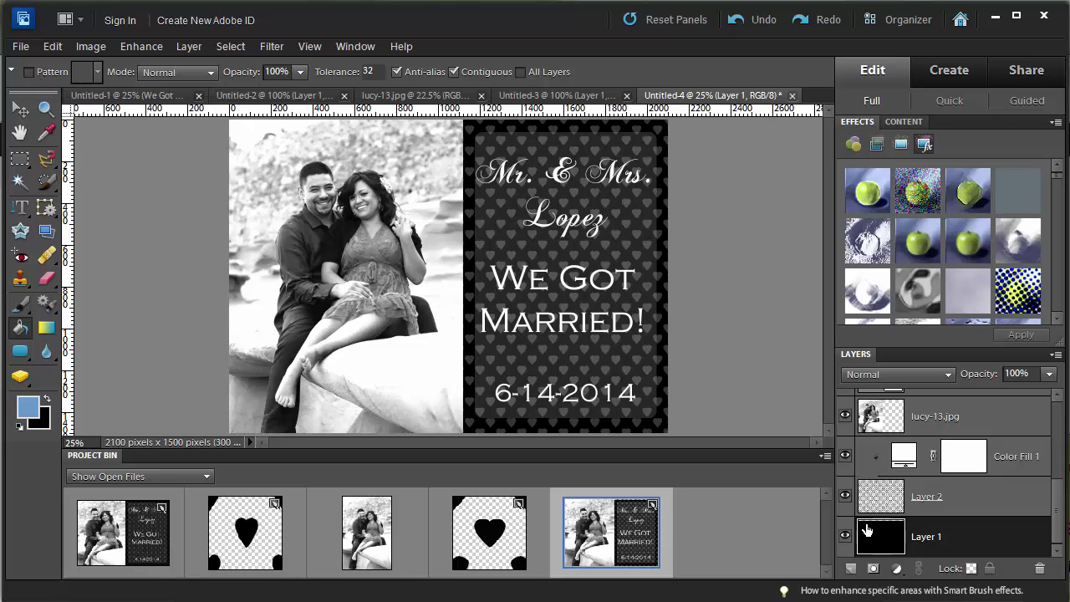
left_click(470, 265)
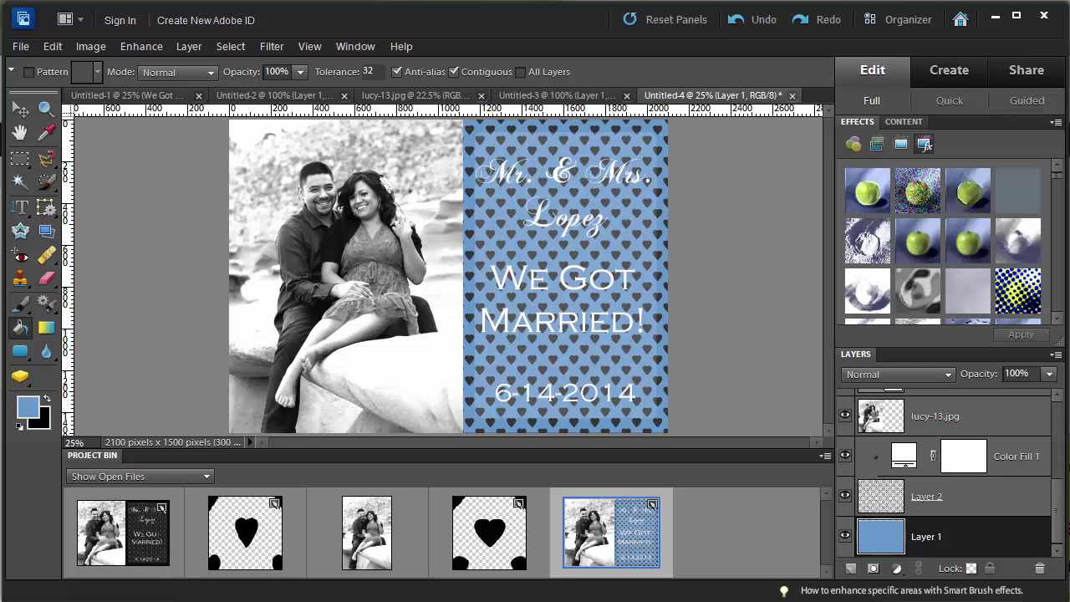
Step: Switch the translucent rounded panel's visibility off and on to check its effect on the blue background
scroll(959, 441, "up", 3)
scroll(959, 441, "up", 2)
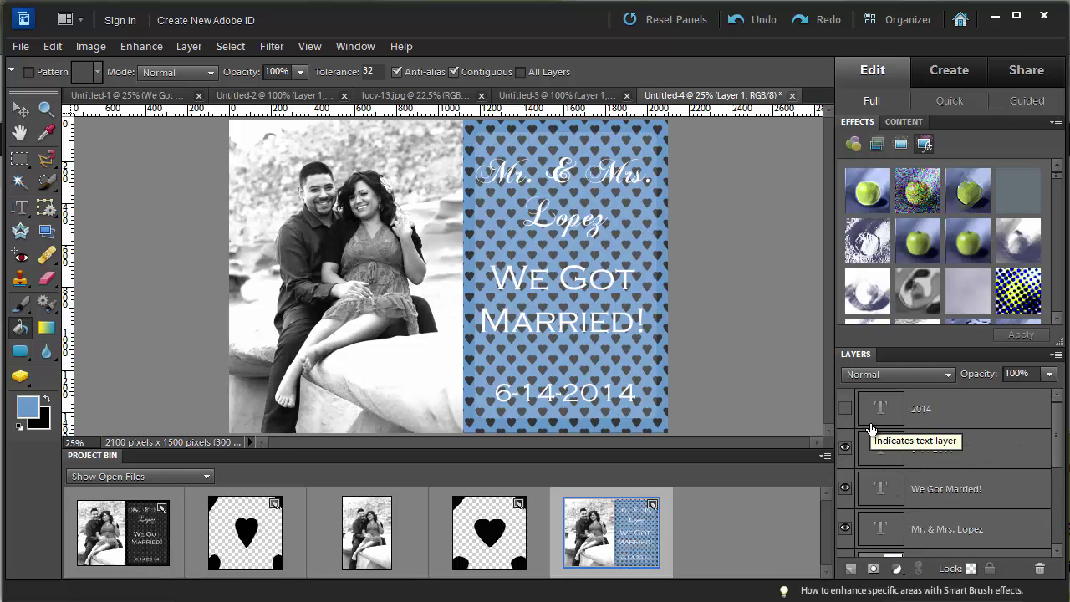
scroll(854, 453, "down", 2)
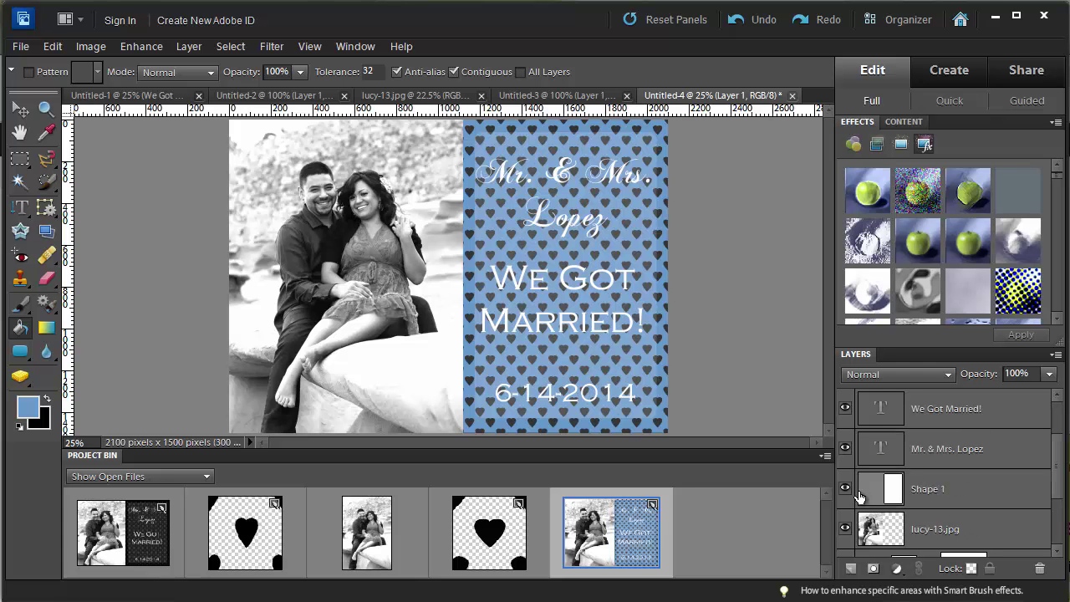
left_click(845, 489)
left_click(846, 490)
Step: Swap the foreground color back to black and refill the background layer with it
scroll(847, 490, "down", 3)
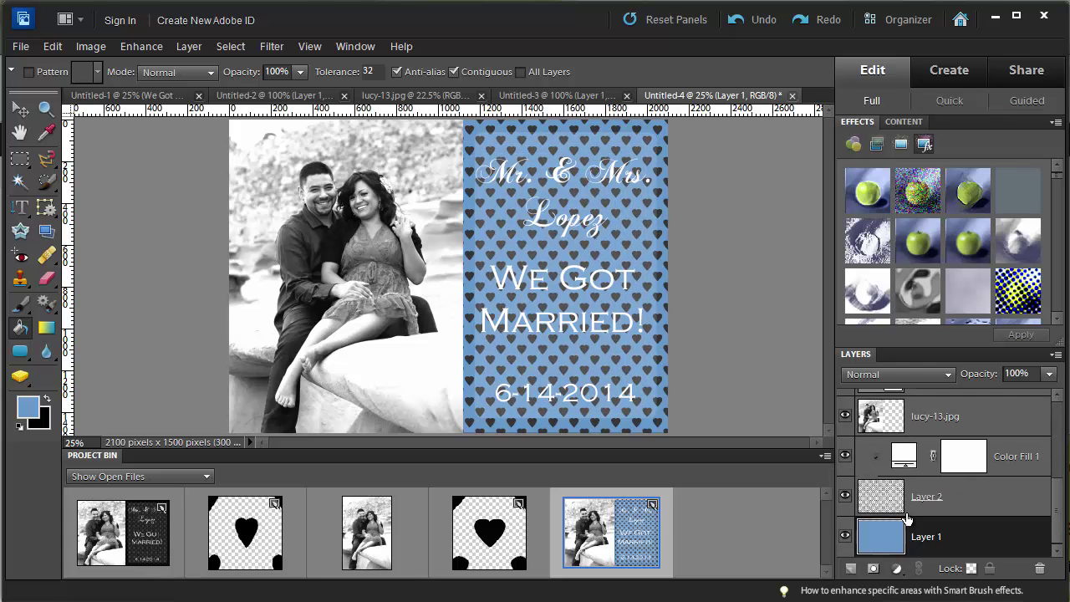
left_click(48, 399)
left_click(561, 333)
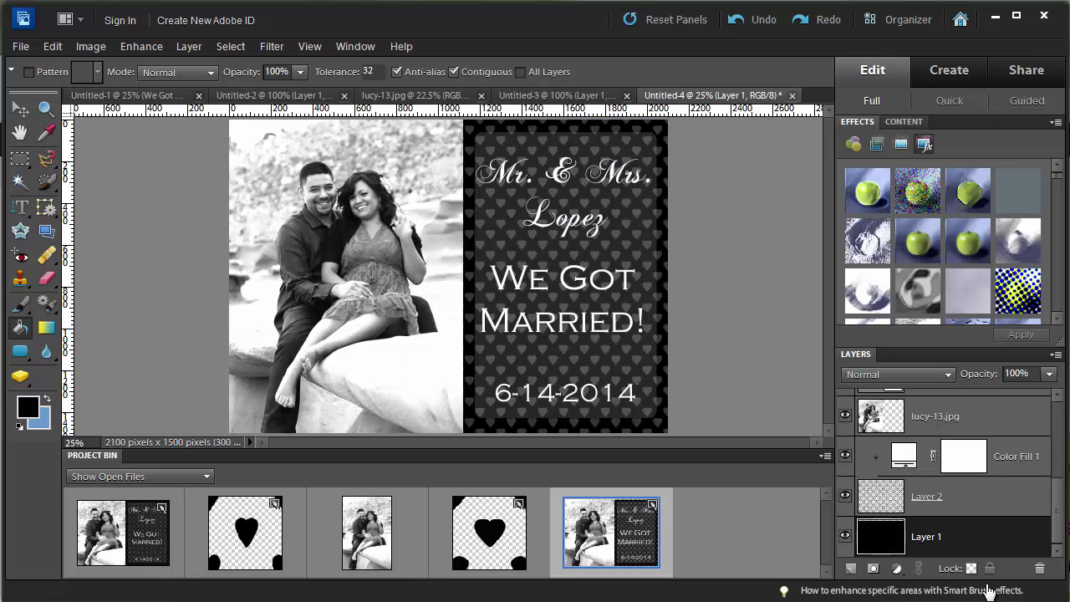